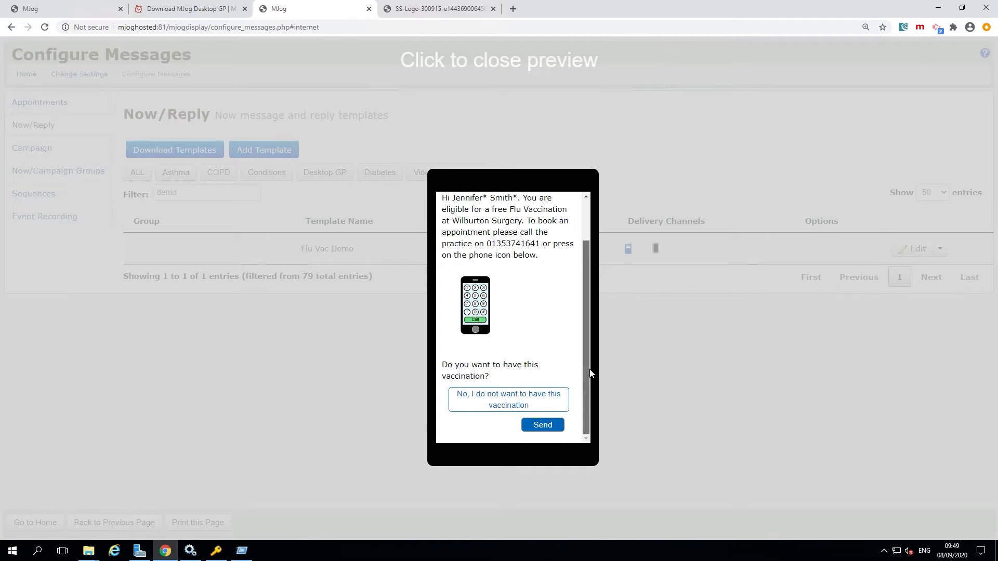
Review the smartphone message preview and the text message preview of the Flu Vac Demo template.
left_click_drag(583, 395, 594, 322)
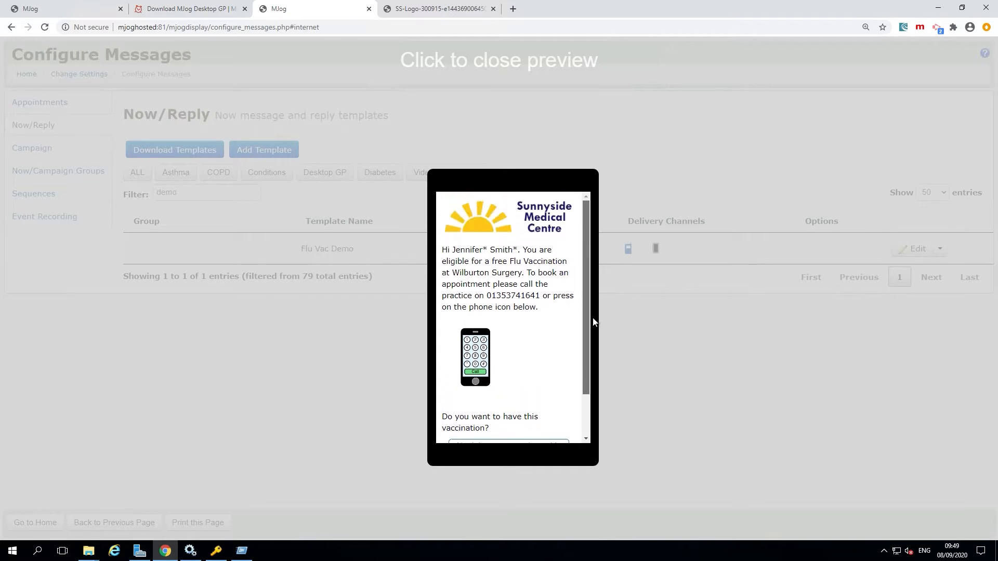
left_click(666, 312)
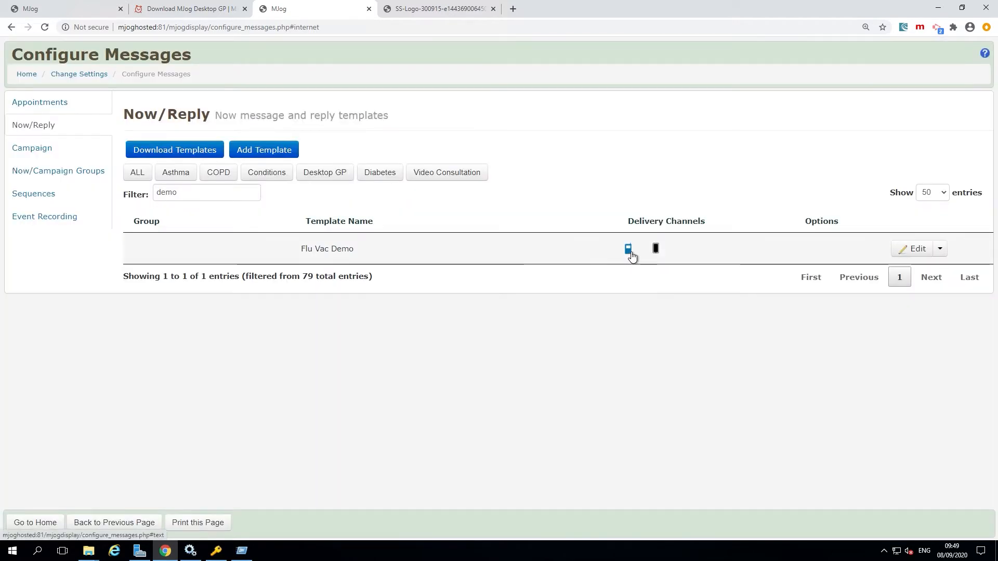
left_click(628, 252)
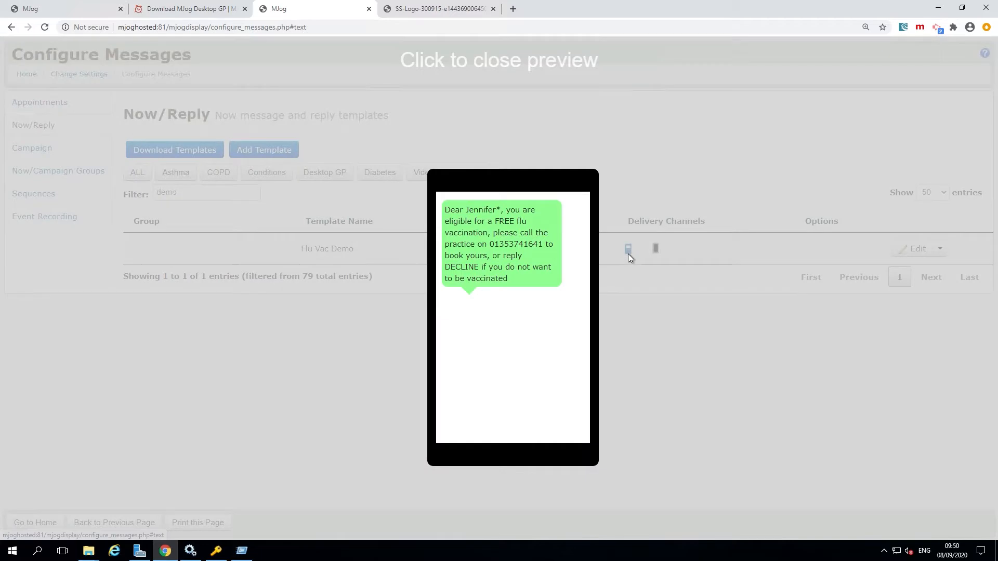
left_click(648, 373)
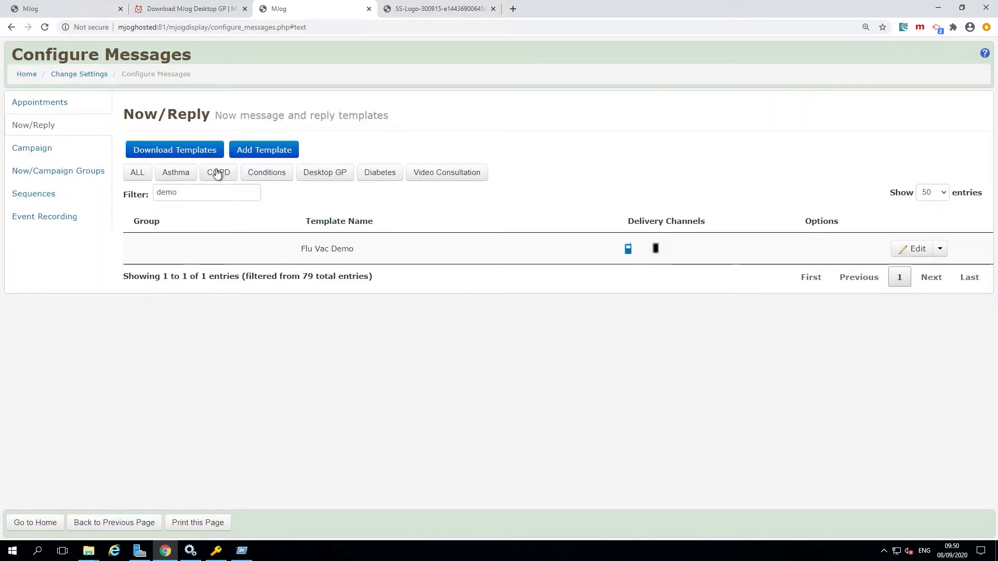
left_click_drag(132, 120, 212, 129)
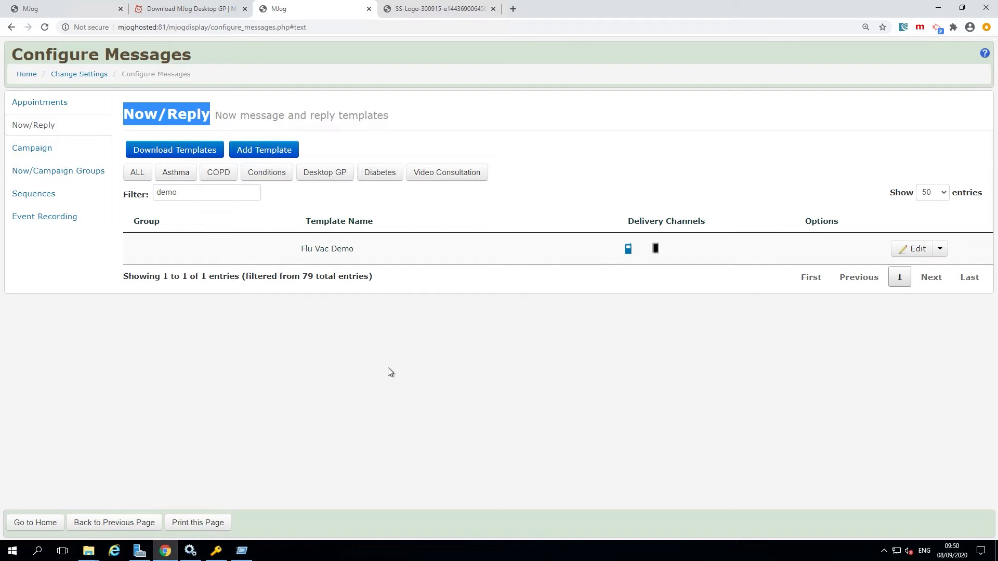
left_click(598, 369)
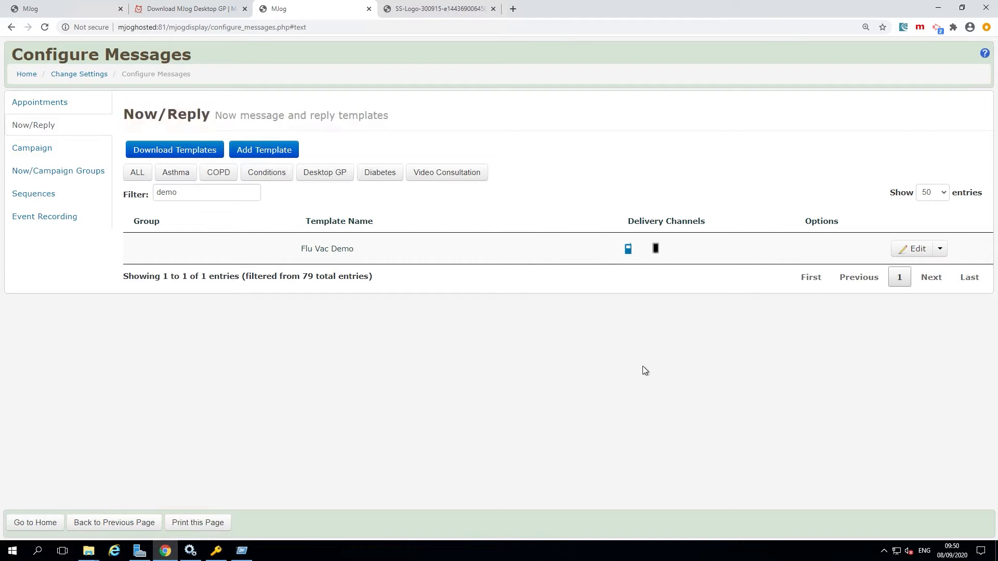
Open the Flu Vac Demo template for editing and set its template category to Campaign.
left_click(917, 252)
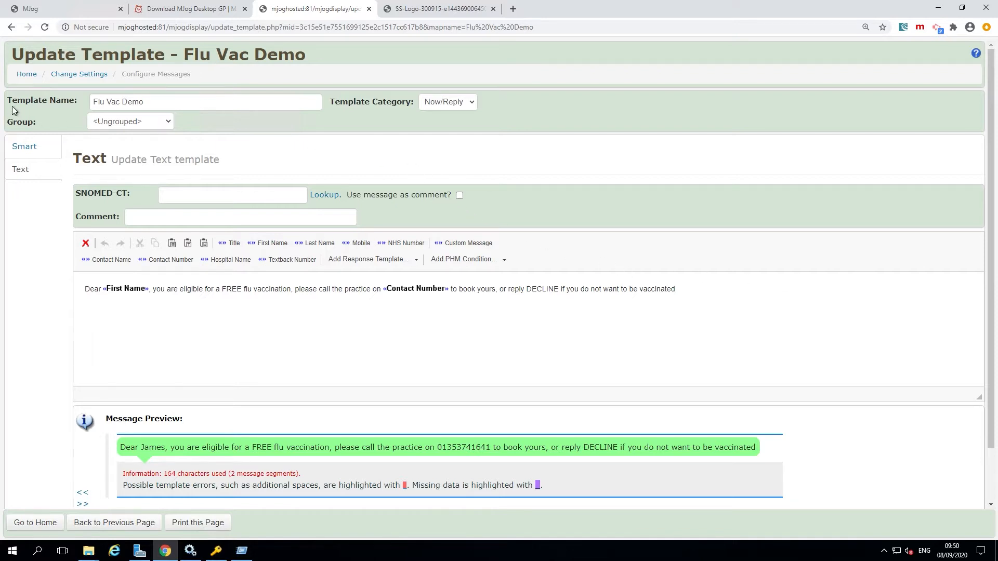
left_click_drag(11, 106, 115, 108)
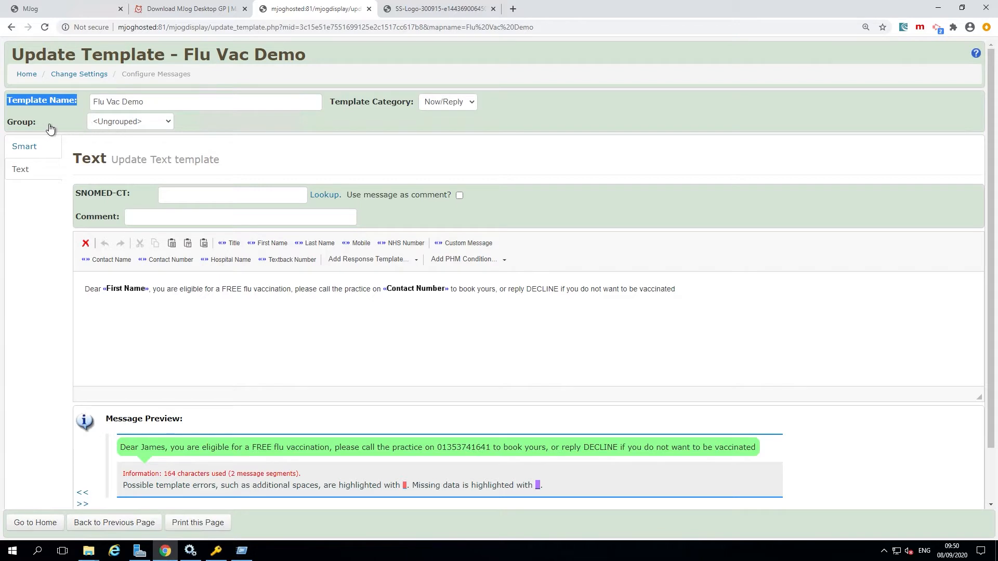
left_click(165, 124)
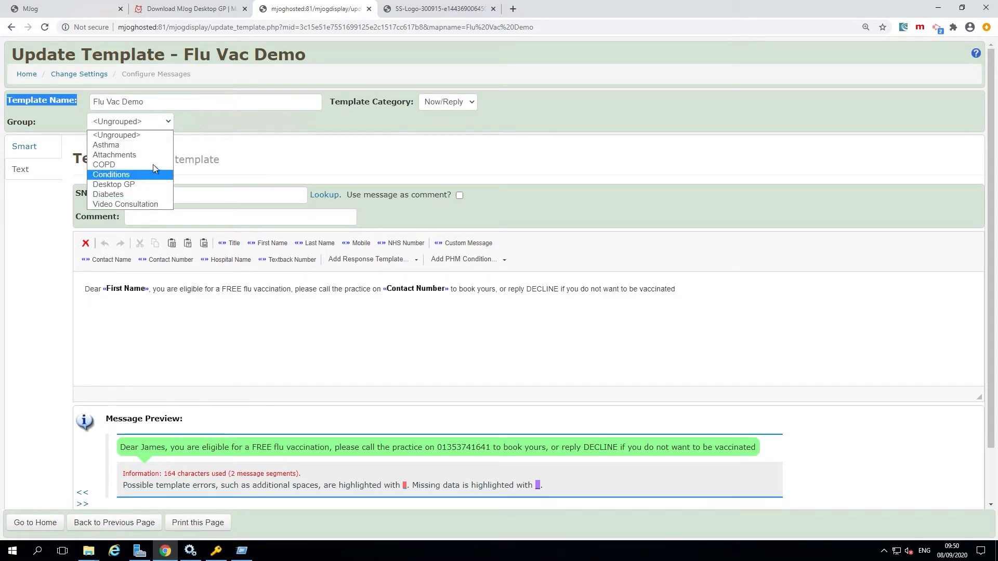
left_click(368, 123)
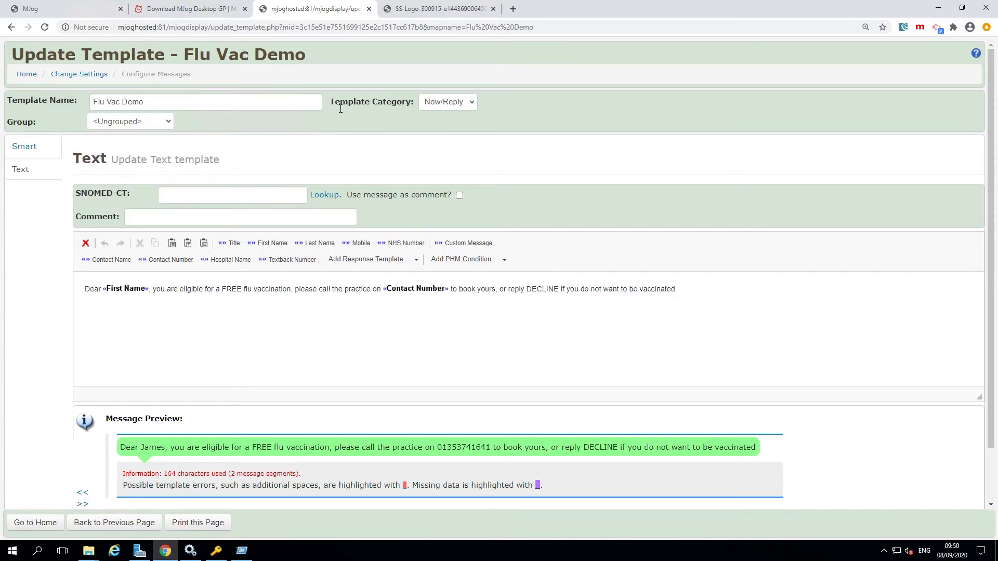
left_click_drag(336, 107, 422, 107)
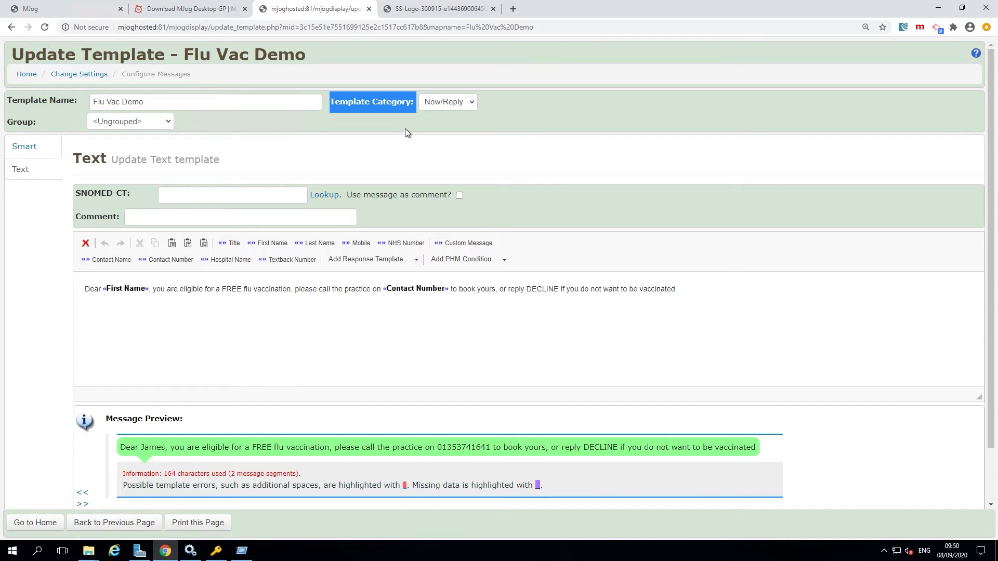
left_click(479, 108)
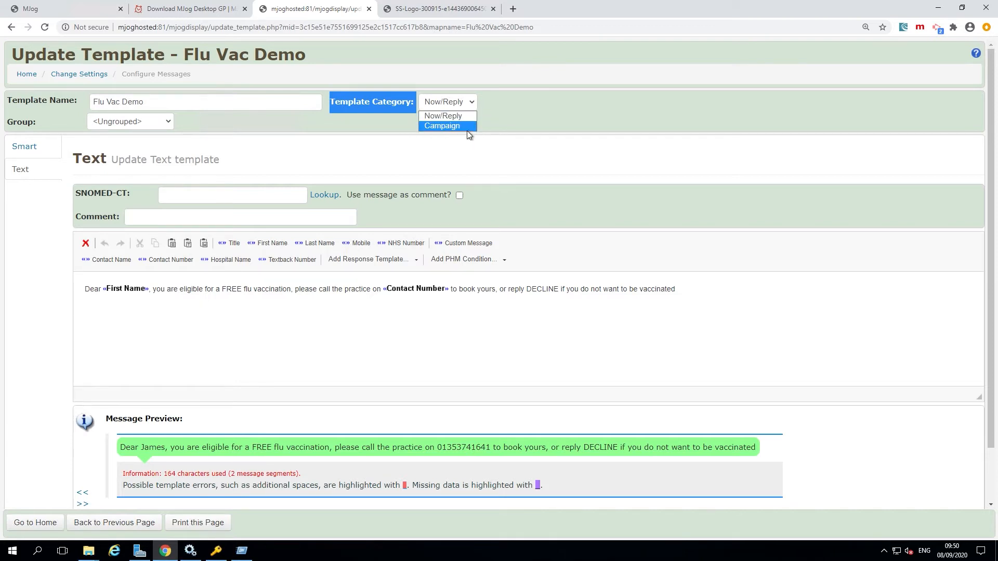
left_click(467, 130)
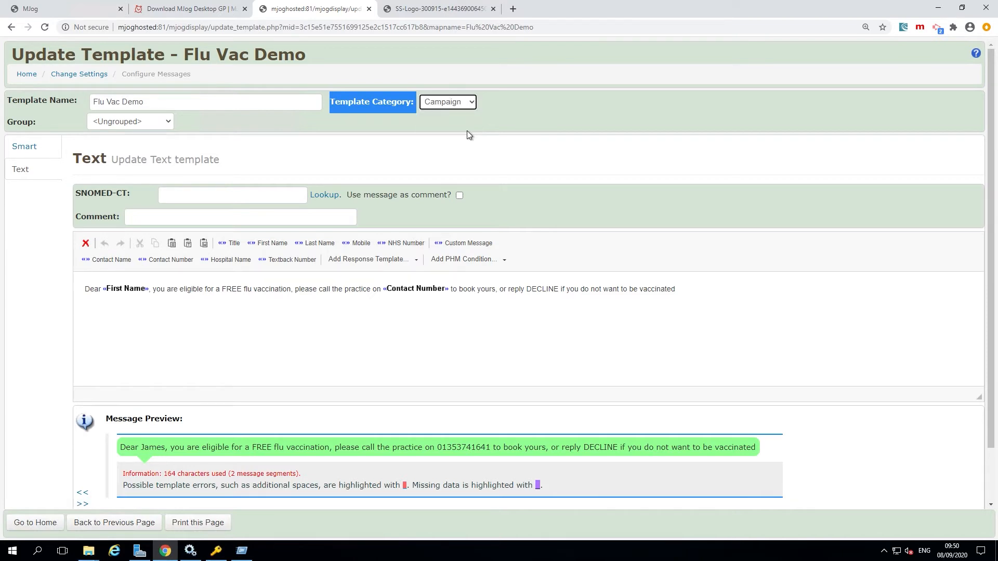
left_click(533, 122)
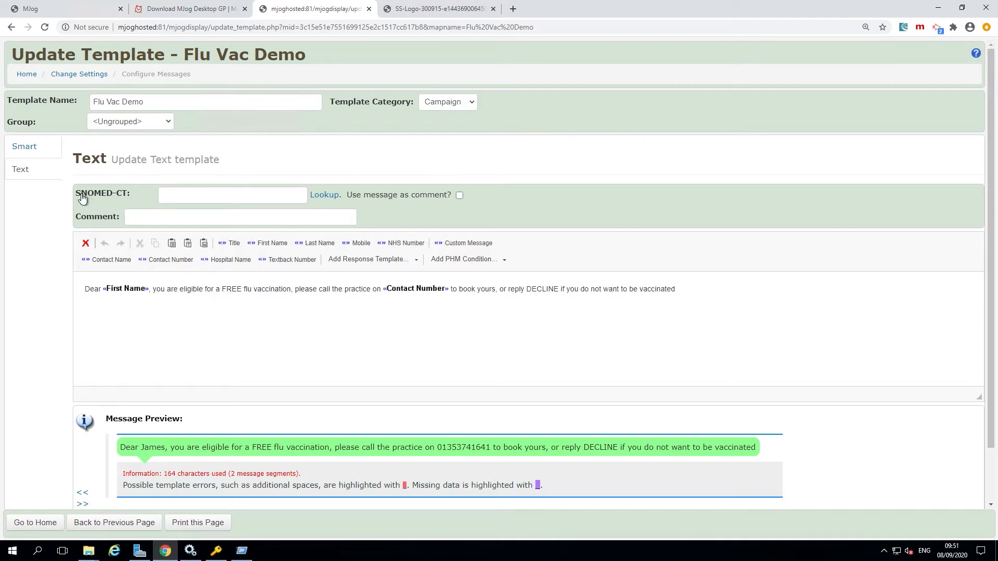
Open the SNOMED-CT lookup for the text template and search the code descriptions for "influenza".
left_click_drag(77, 195, 138, 200)
left_click(182, 202)
left_click(223, 167)
left_click(330, 202)
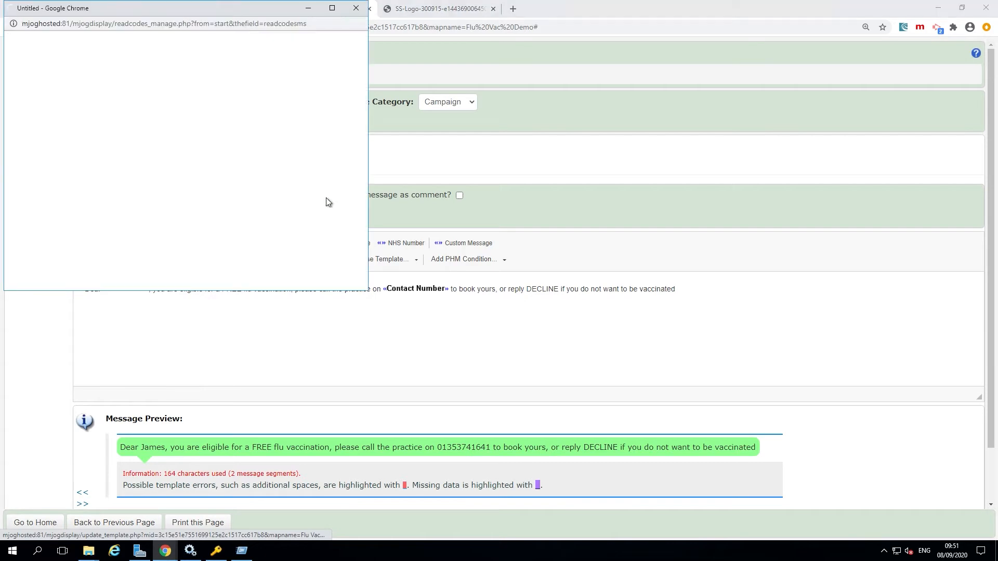
left_click_drag(225, 12, 623, 194)
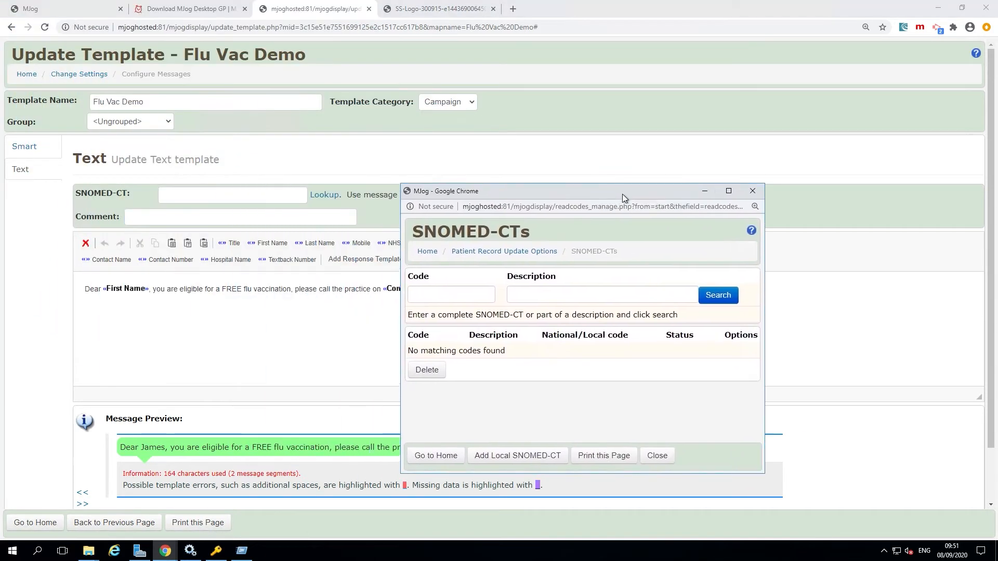
left_click(566, 294)
type("influenza")
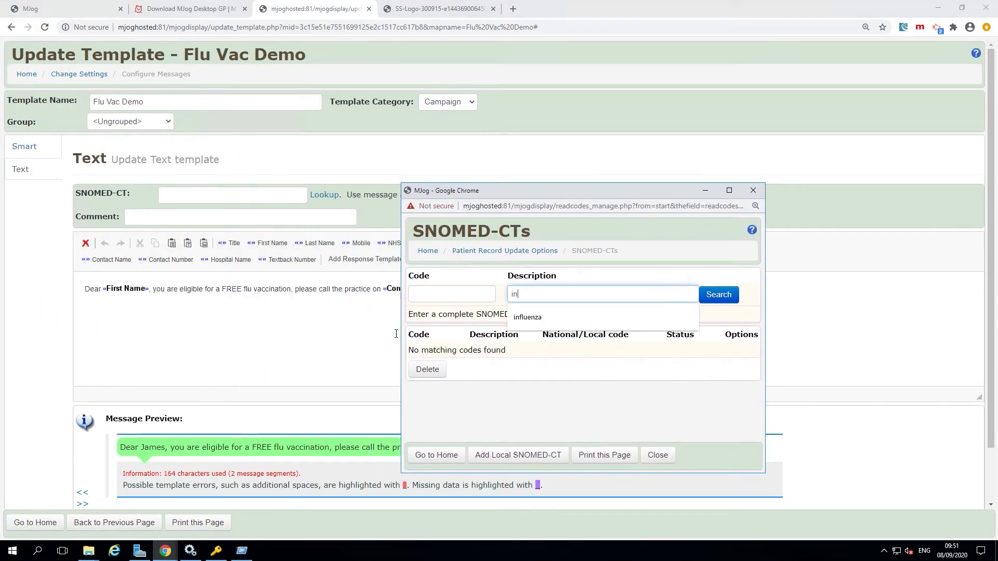
key("Return")
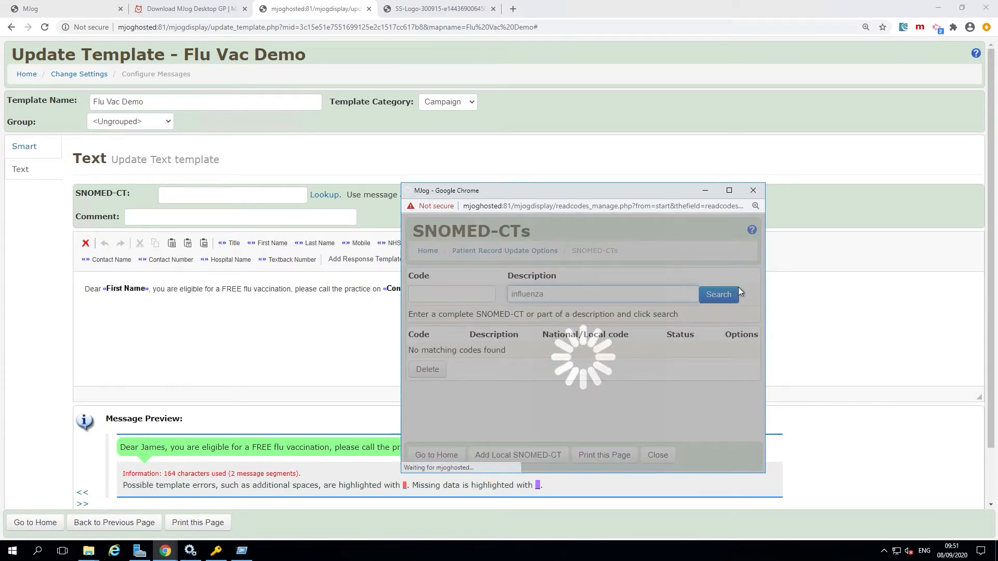
scroll(758, 235, "down", 10)
scroll(761, 224, "up", 10)
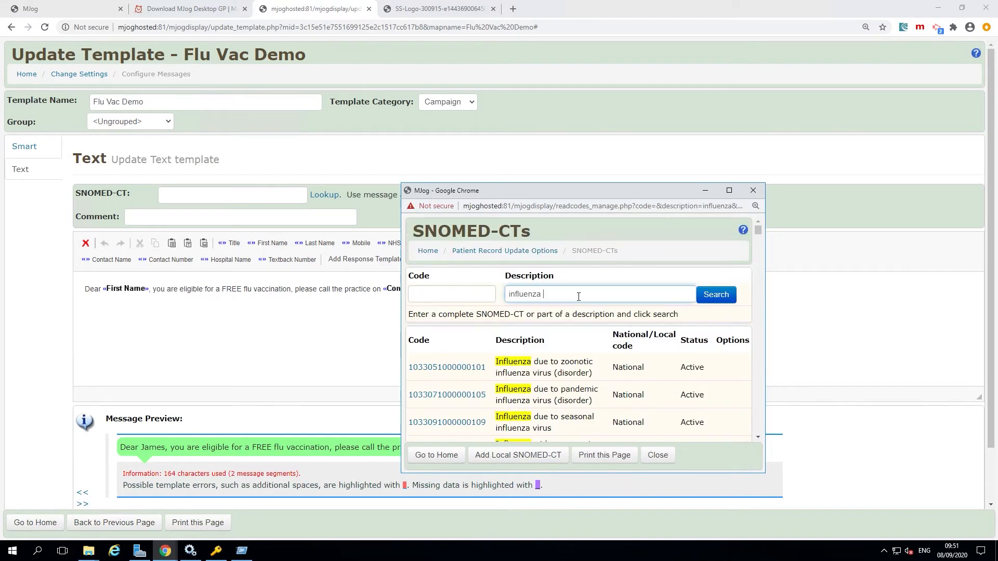
Narrow the SNOMED-CT description search to "influenza seasonal" and look through the matching codes.
type("seasonal")
key("Return")
left_click_drag(761, 237, 759, 290)
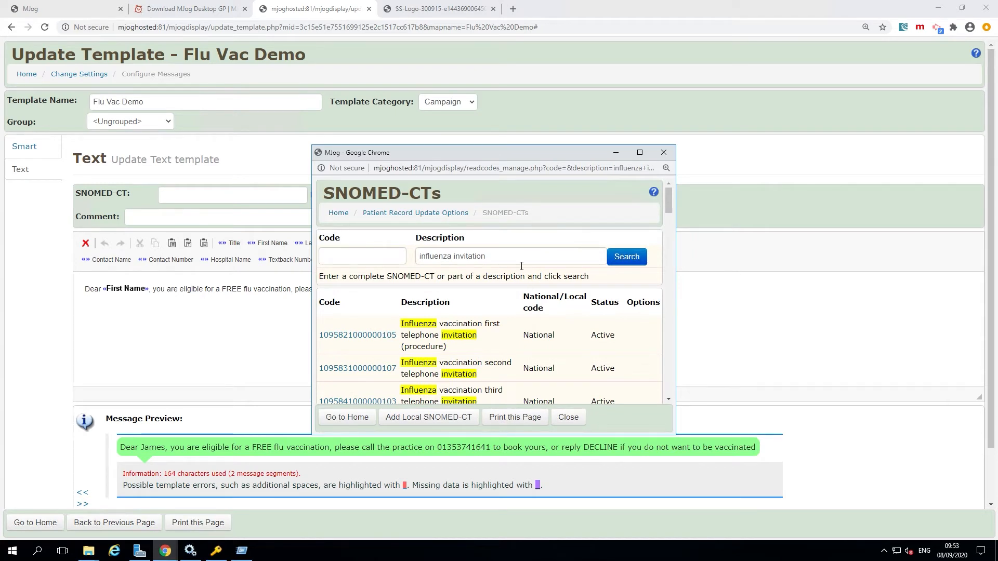
left_click_drag(517, 258, 411, 260)
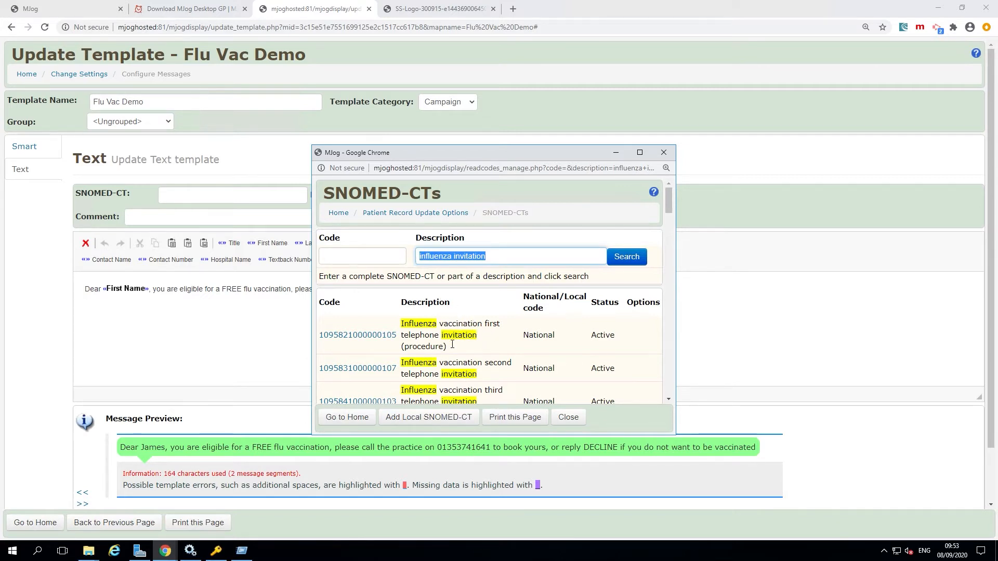
scroll(506, 322, "down", 2)
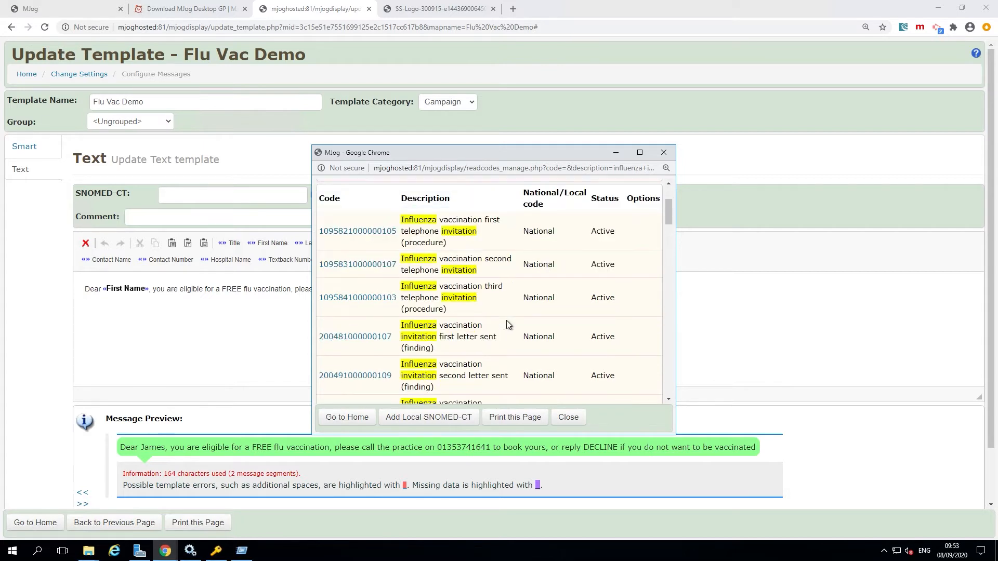
scroll(507, 325, "down", 2)
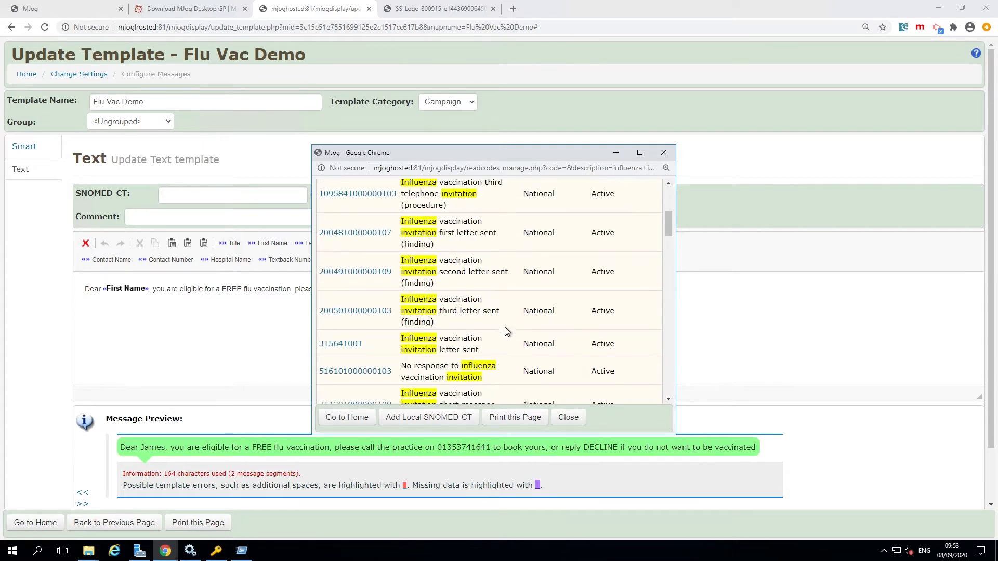
scroll(505, 345, "up", 4)
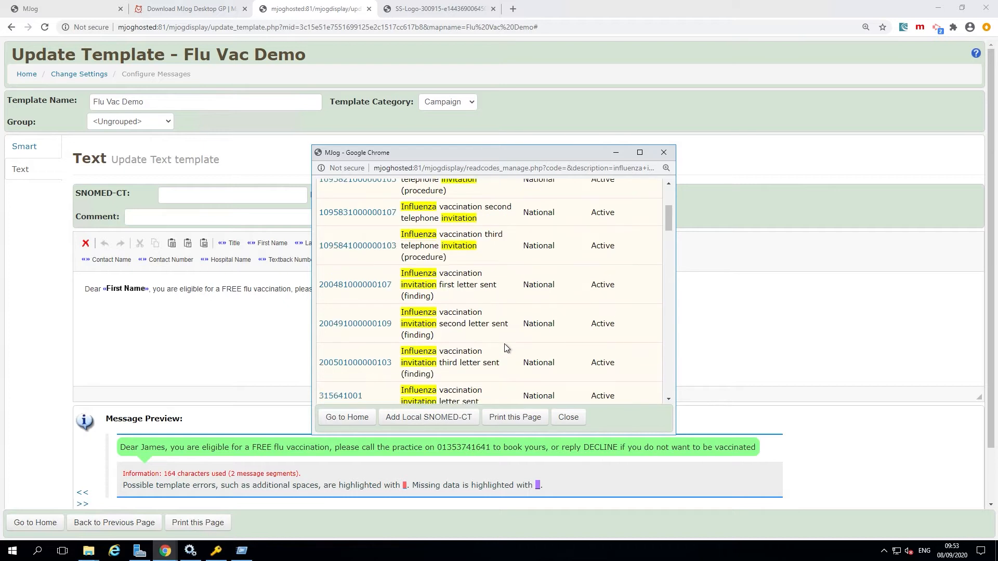
left_click(389, 337)
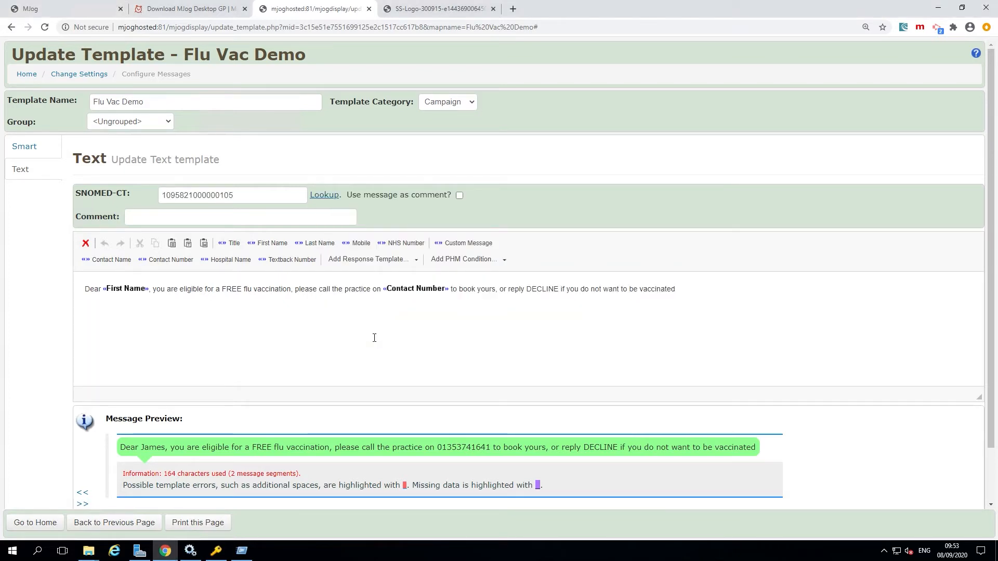
Enable using the message as the comment for the text template and check the message preview.
left_click_drag(353, 196, 455, 202)
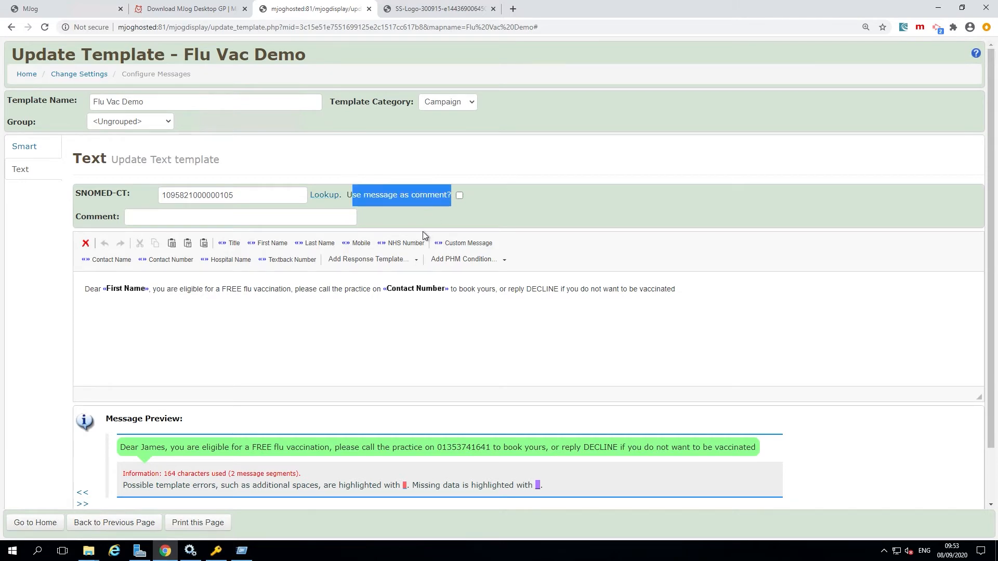
left_click(460, 195)
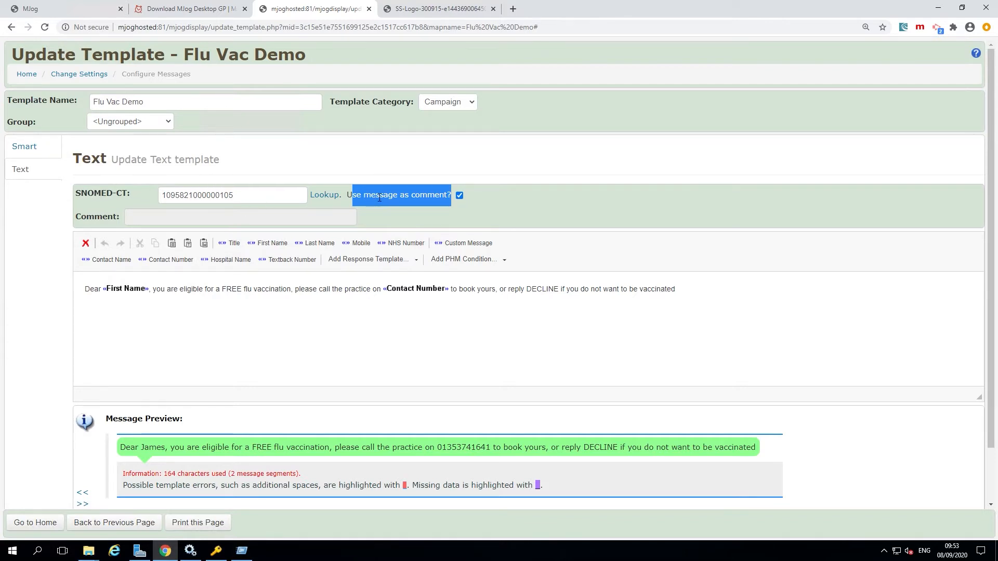
left_click(349, 289)
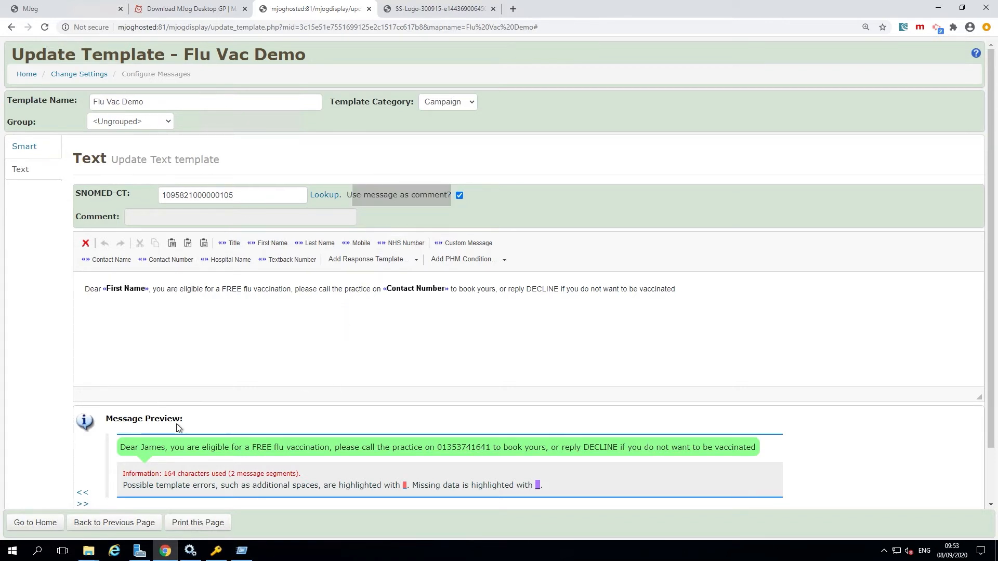
left_click(159, 454)
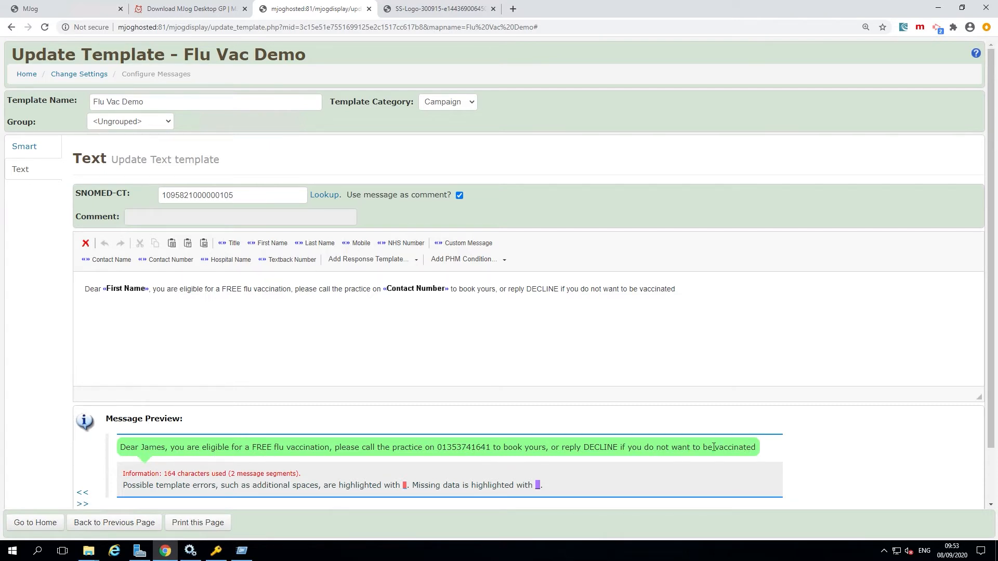
left_click(161, 349)
left_click_drag(252, 200, 150, 207)
key("ctrl+c")
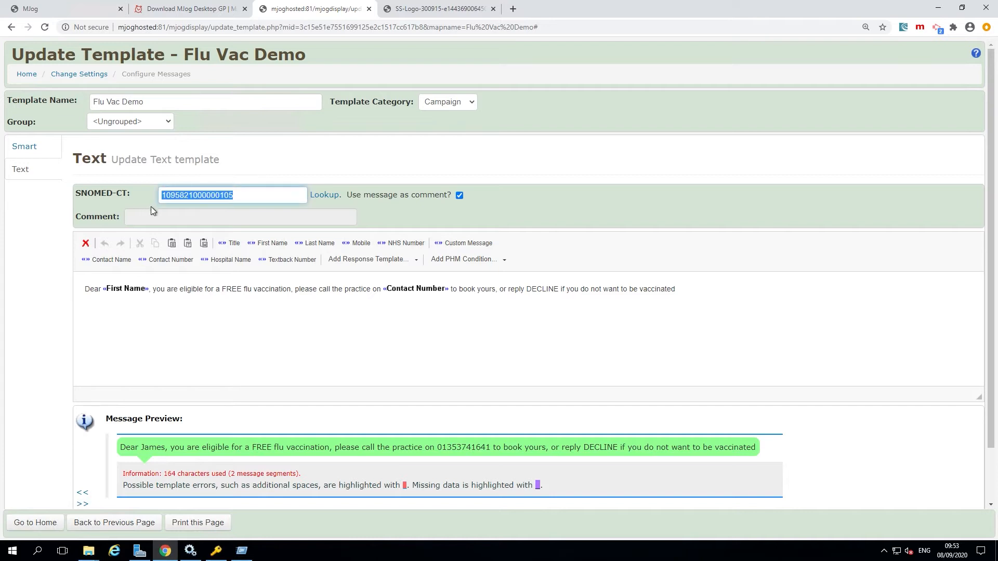
left_click(36, 150)
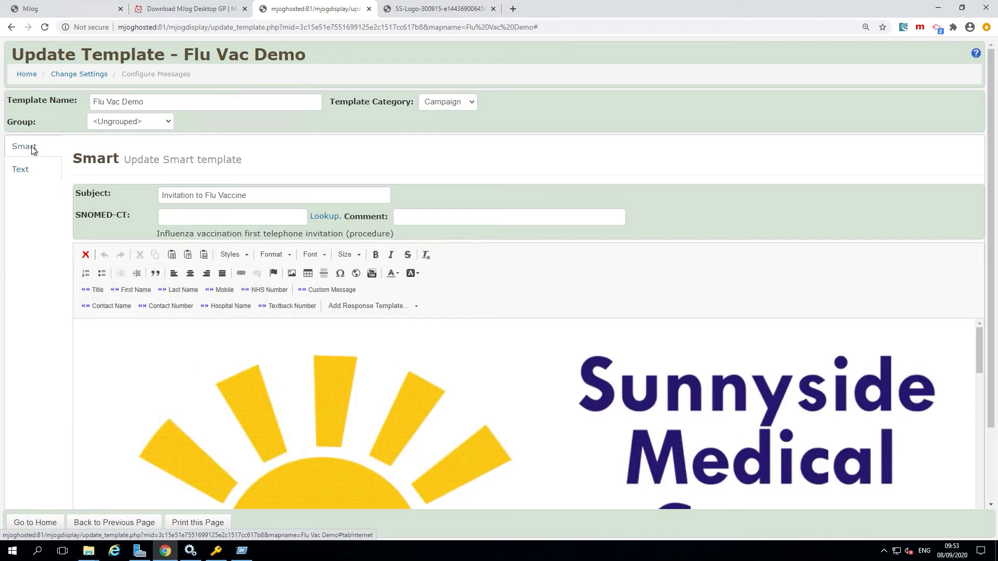
left_click(175, 224)
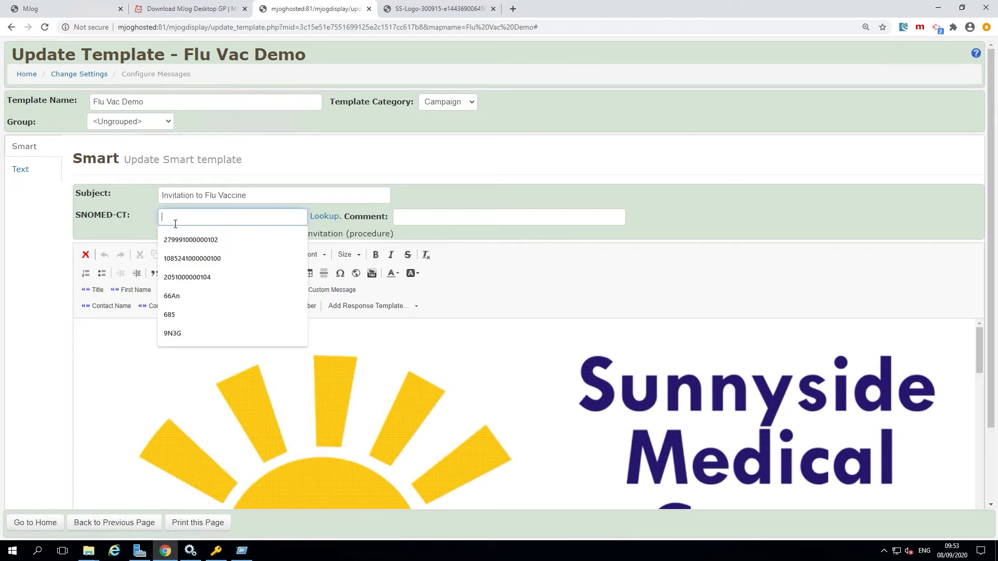
key("ctrl+v")
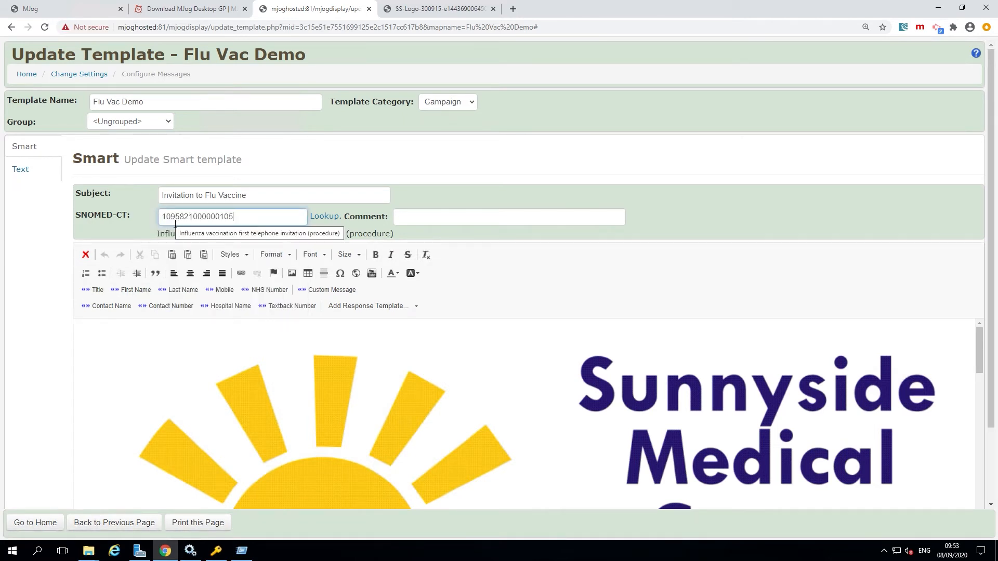
left_click(423, 222)
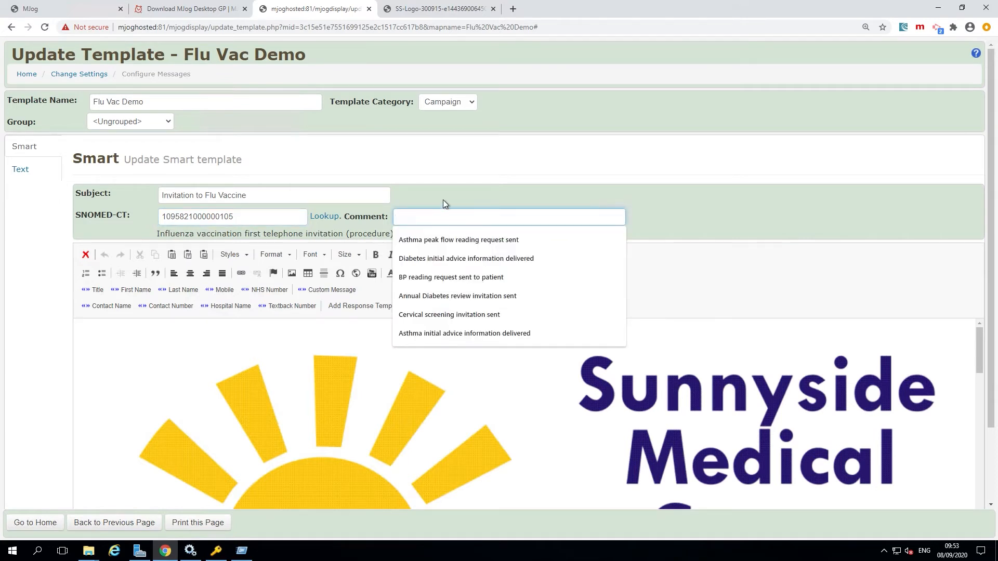
type("Invitation to flu vaccinations by Smartphone message")
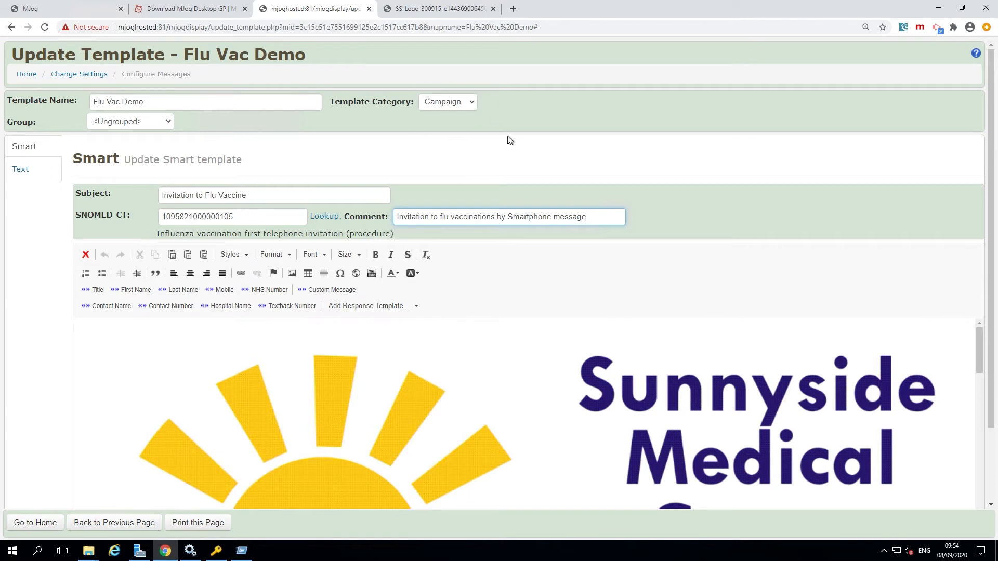
Save the Flu Vac Demo template as a campaign message and check the Now/Reply templates filtered by "demo".
left_click_drag(991, 355, 991, 466)
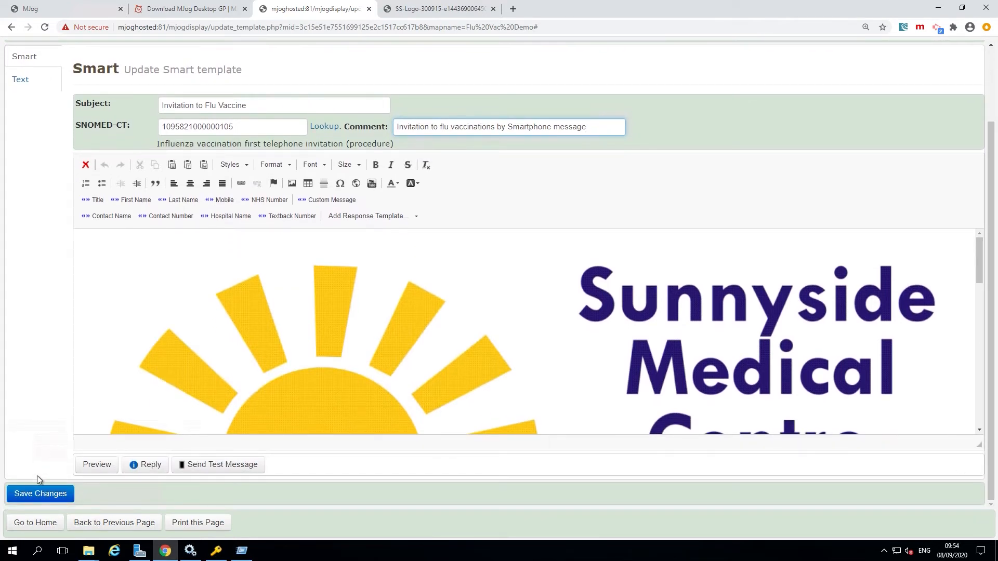
left_click(42, 496)
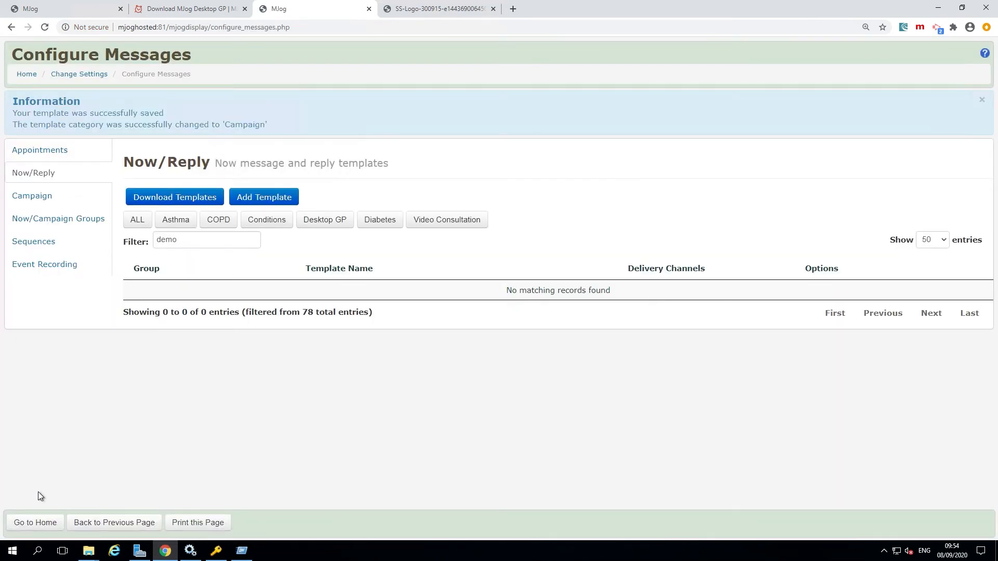
left_click_drag(179, 242, 138, 245)
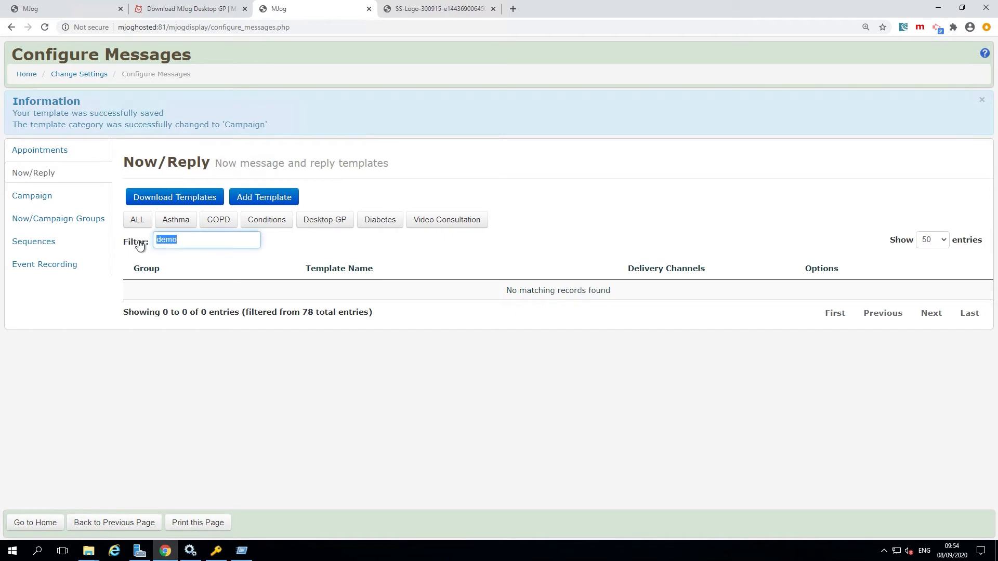
left_click_drag(500, 292, 630, 300)
left_click(571, 344)
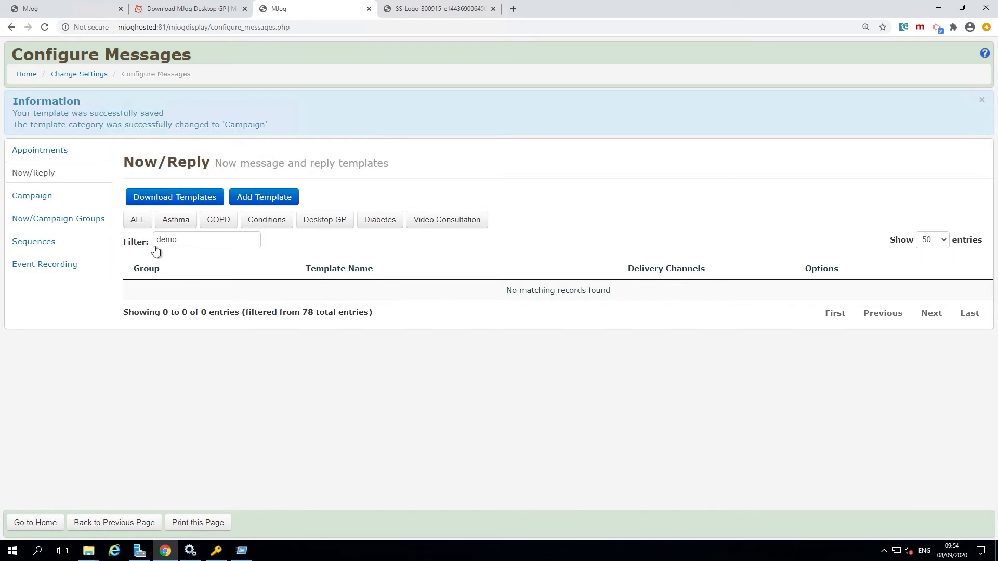
Filter the campaign message templates by "demo" and duplicate the Flu Vac Demo template.
left_click(44, 149)
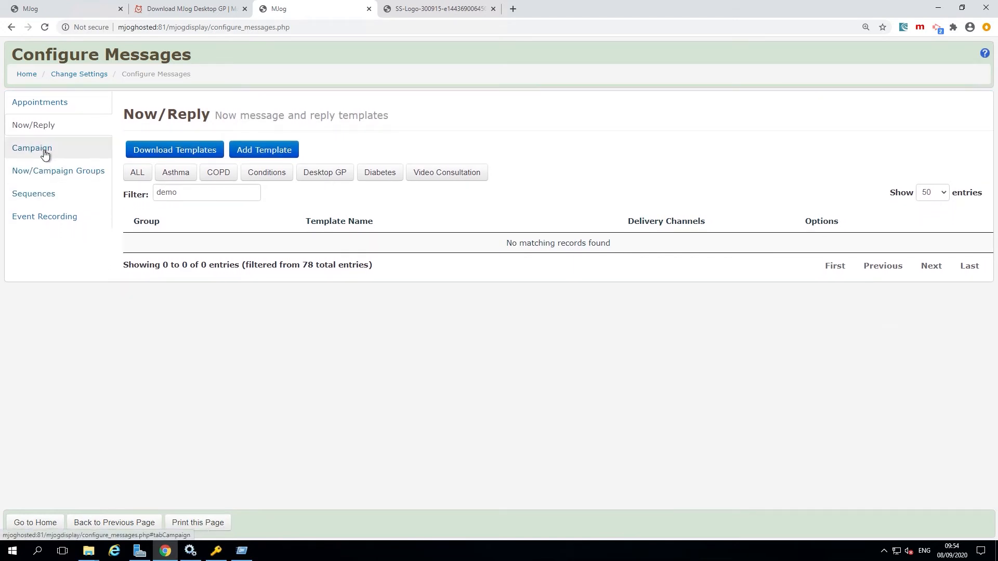
left_click(217, 196)
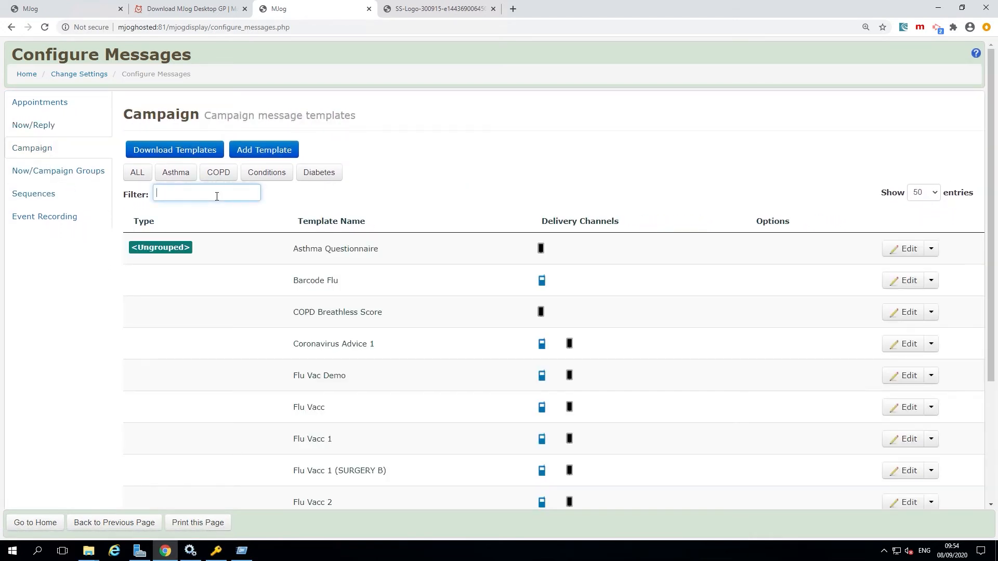
type("demo")
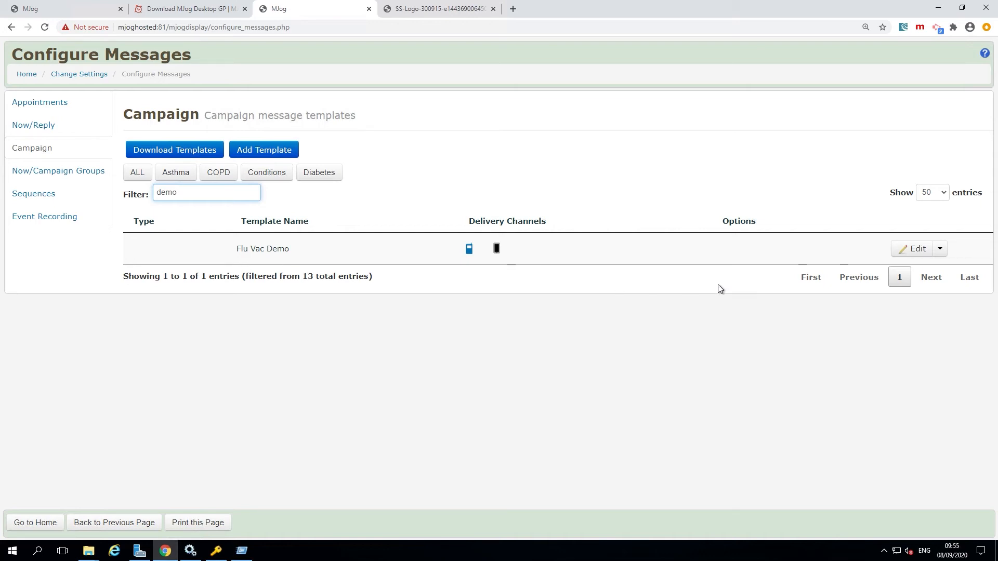
left_click(944, 254)
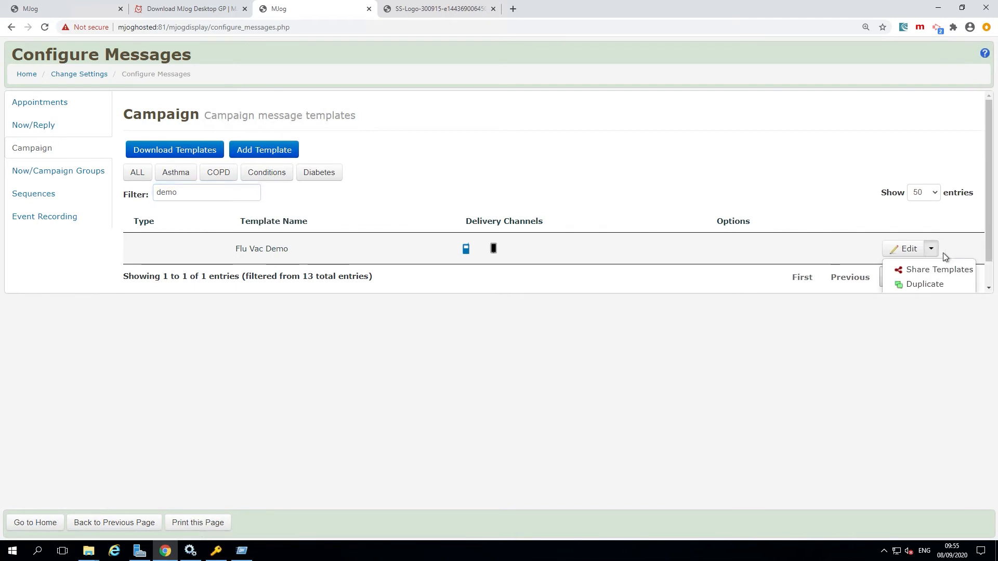
left_click(949, 286)
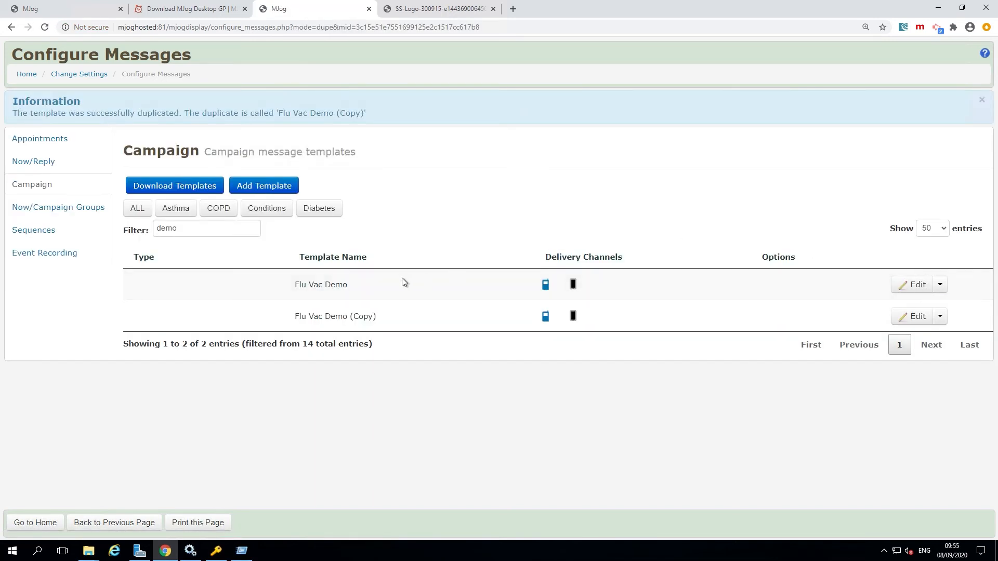
left_click_drag(319, 323, 380, 323)
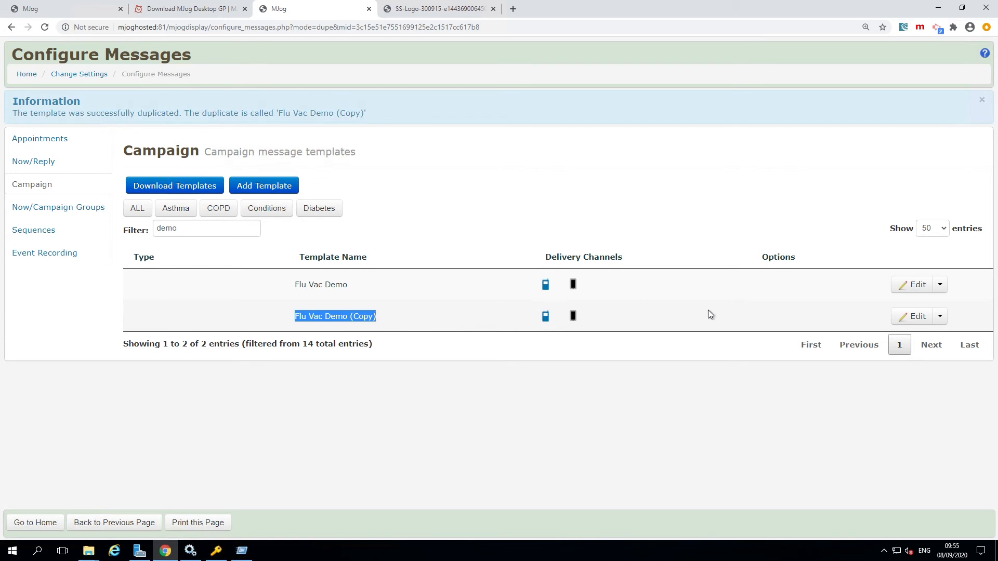
Open the duplicated template for editing and rename it "Flu Vac Demo - individual invitation".
left_click(918, 320)
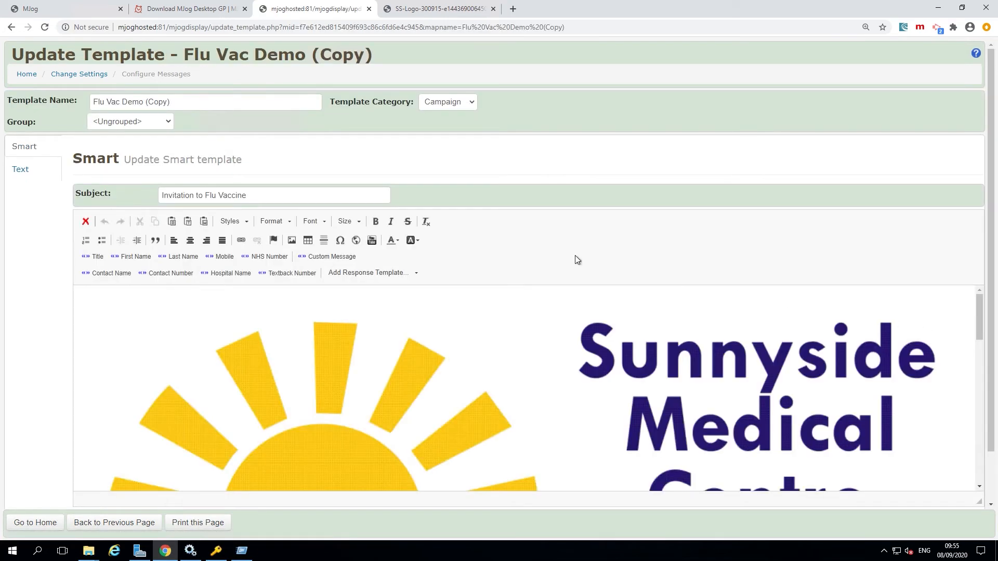
left_click_drag(146, 103, 216, 108)
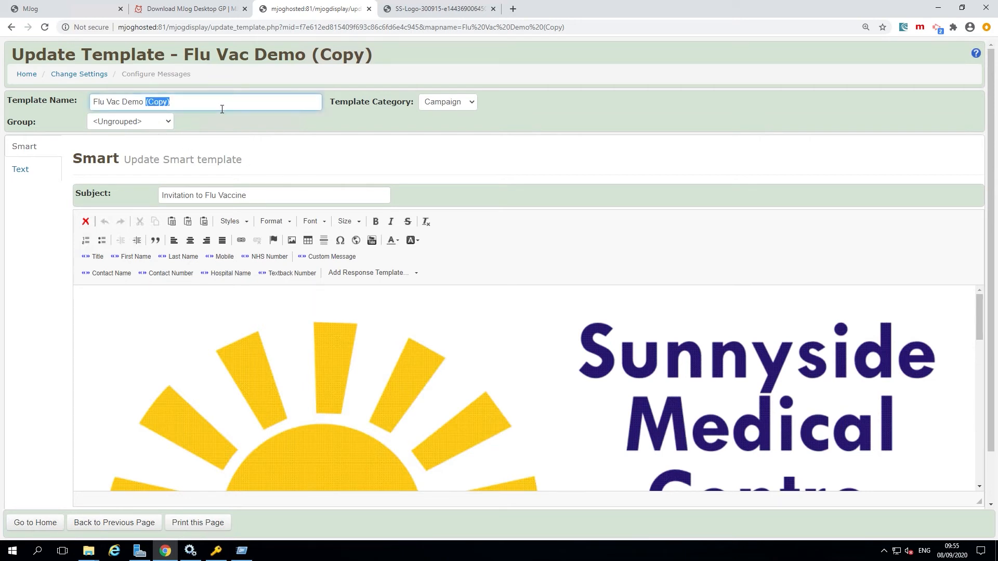
type("- inc")
key("BackSpace")
type("dividual invitation")
Set the duplicated template's category to Now/Reply and save the changes.
left_click(477, 108)
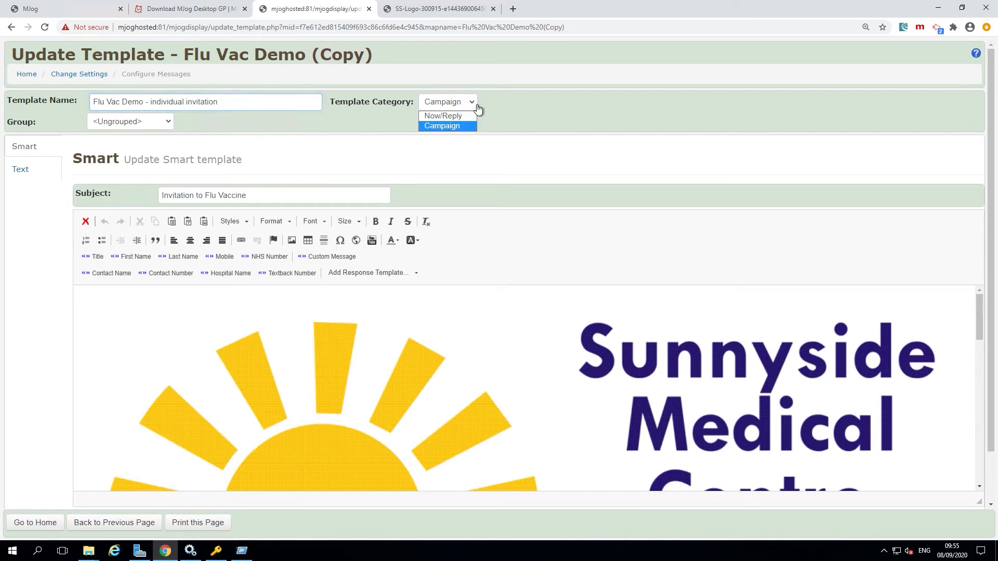
left_click(472, 116)
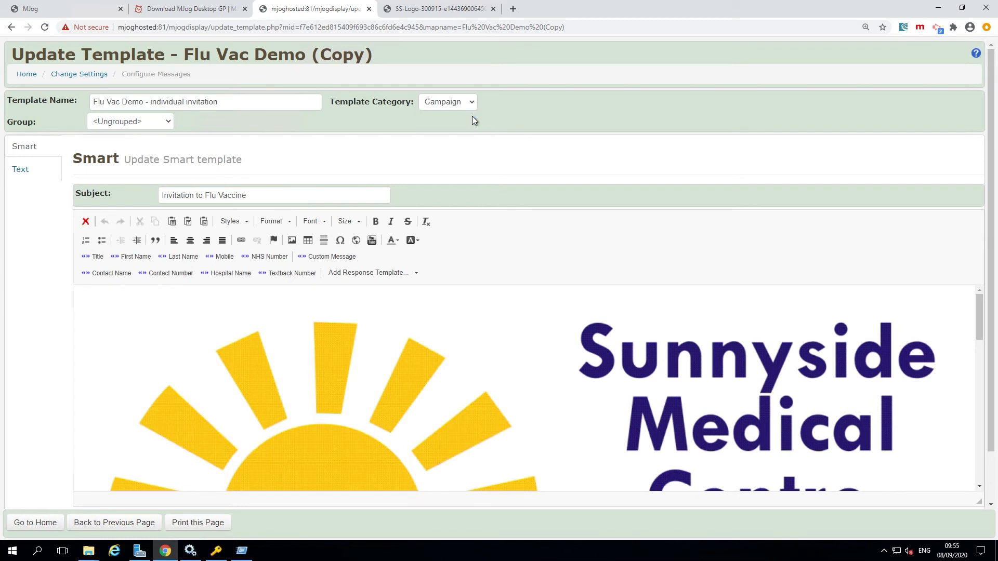
scroll(67, 345, "down", 1)
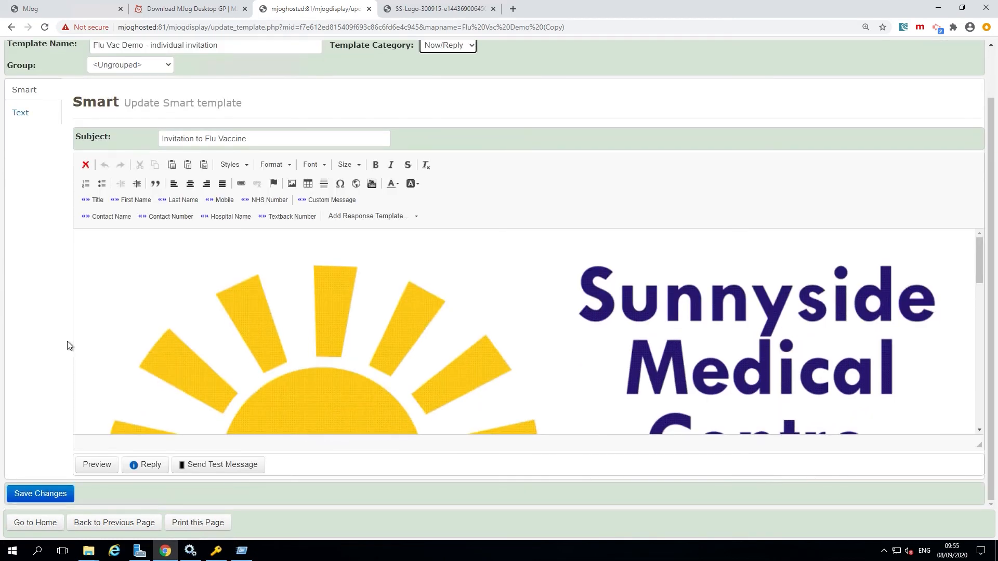
left_click(40, 495)
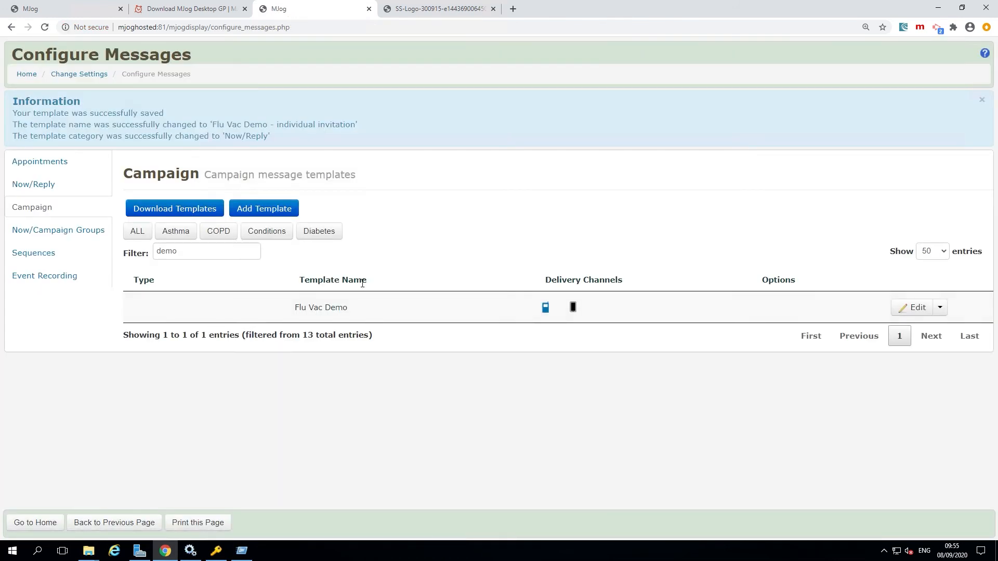
Mark Flu Vac Demo - individual invitation as a Favourite among the Now/Reply templates.
left_click(42, 191)
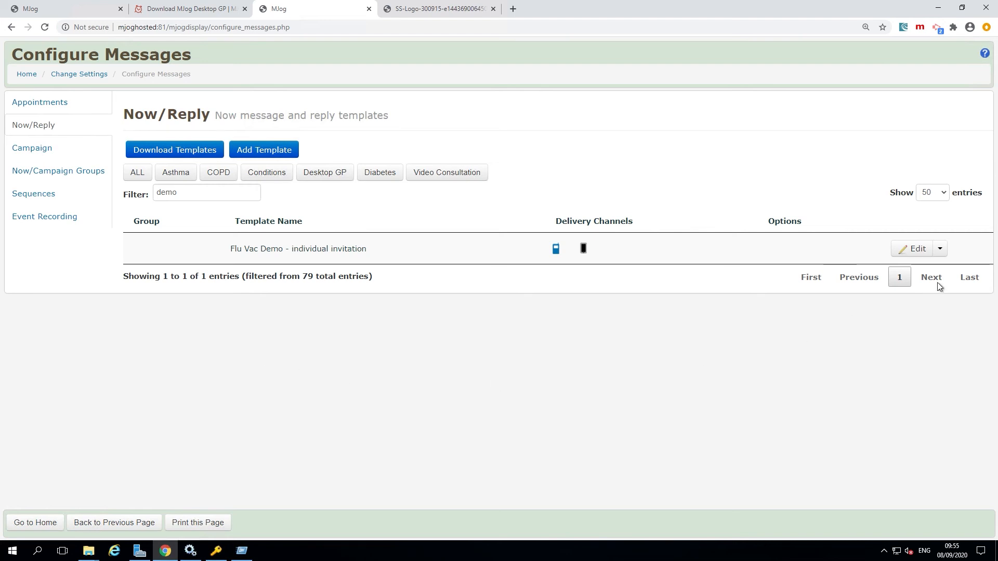
left_click(944, 254)
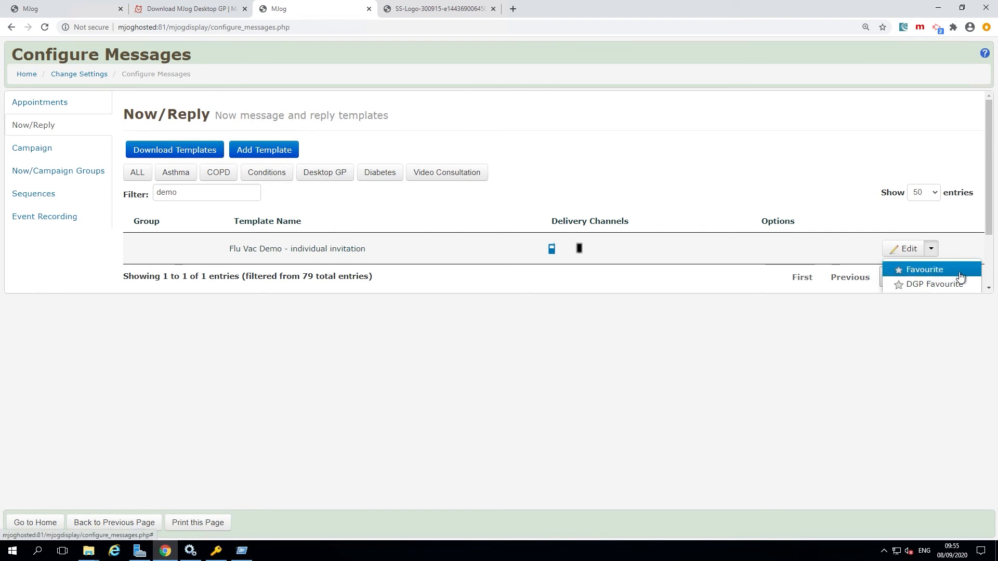
left_click(963, 275)
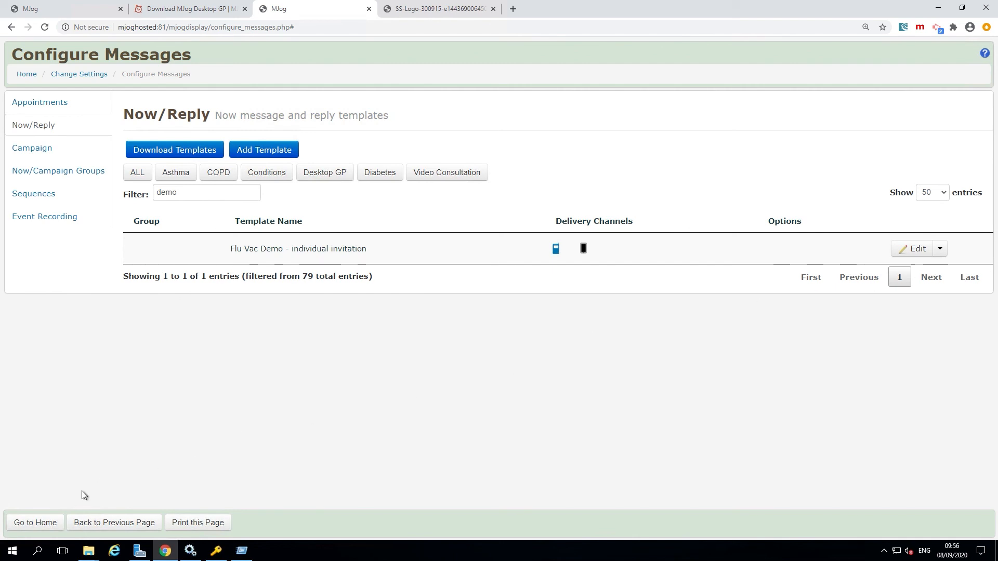
Return to the home page and start a quick message to a patient found by searching for their last name.
left_click(32, 526)
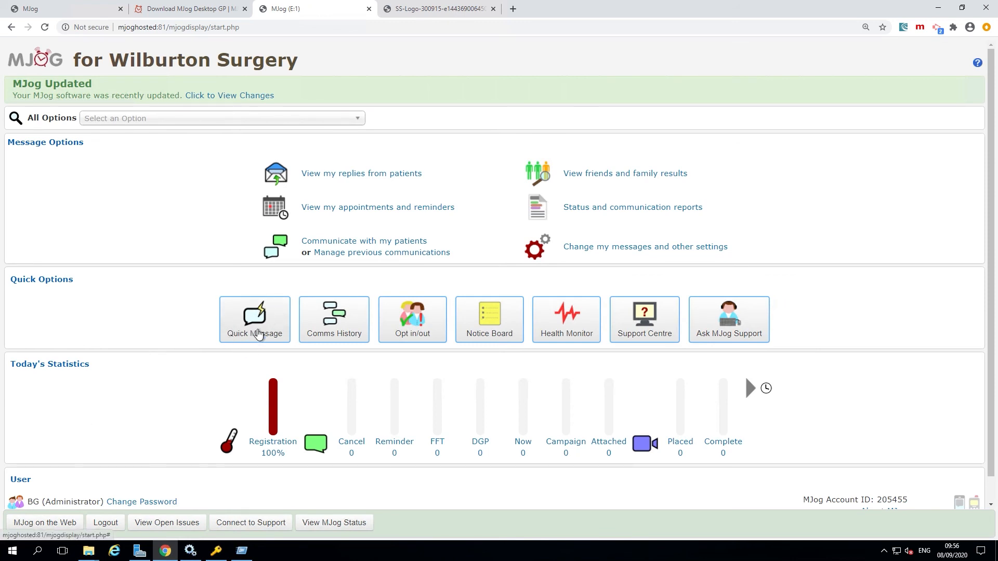
left_click(258, 334)
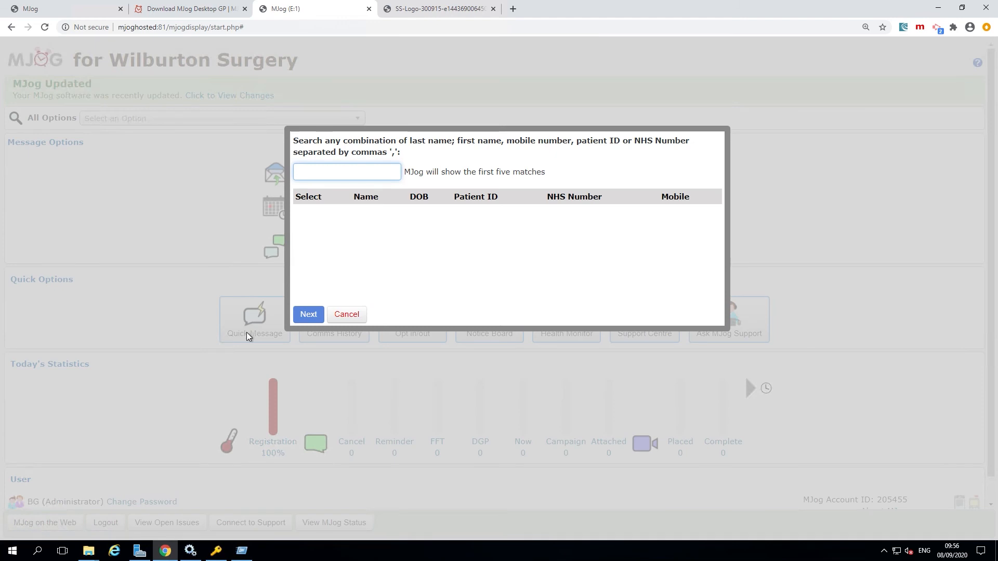
type("smith")
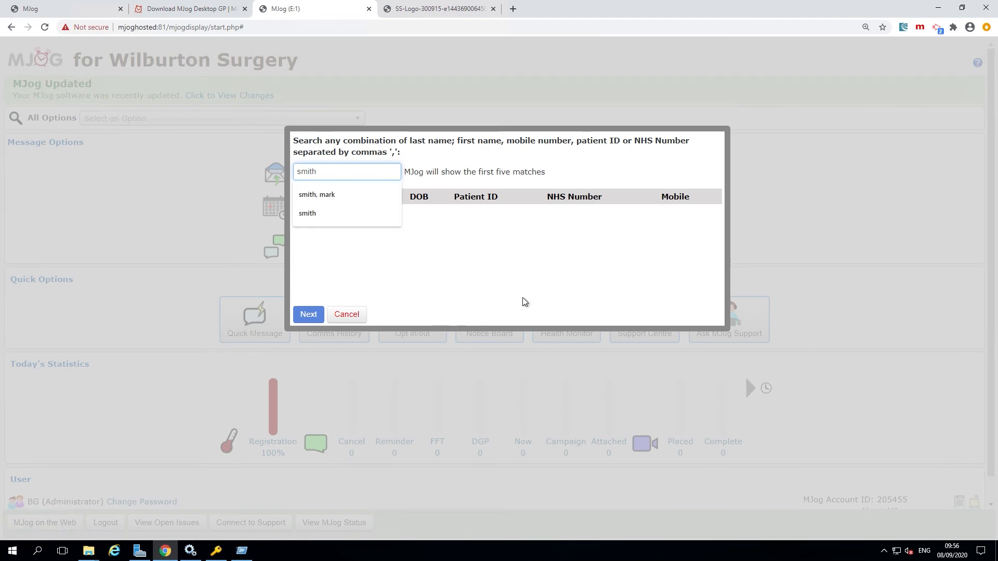
left_click(550, 289)
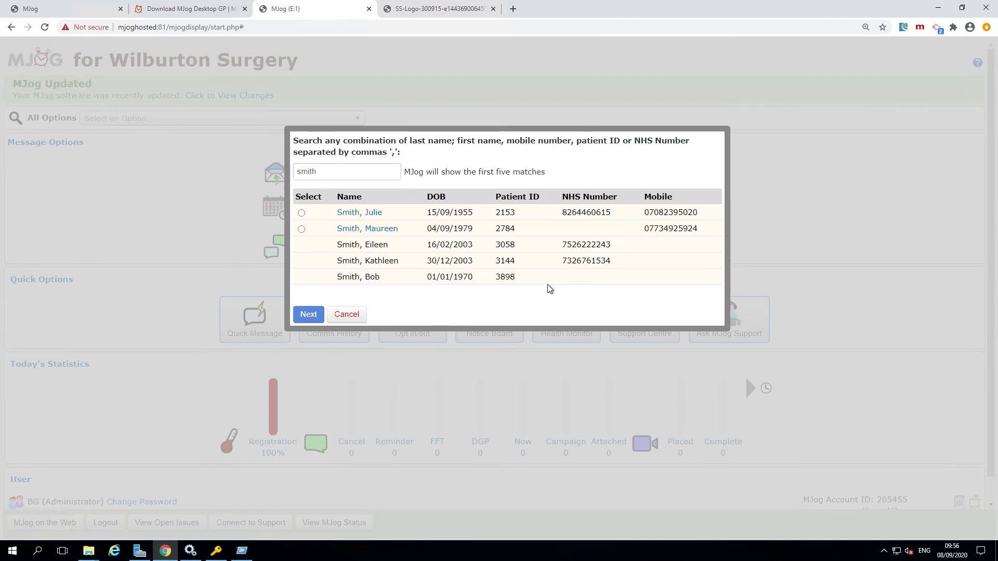
left_click(360, 212)
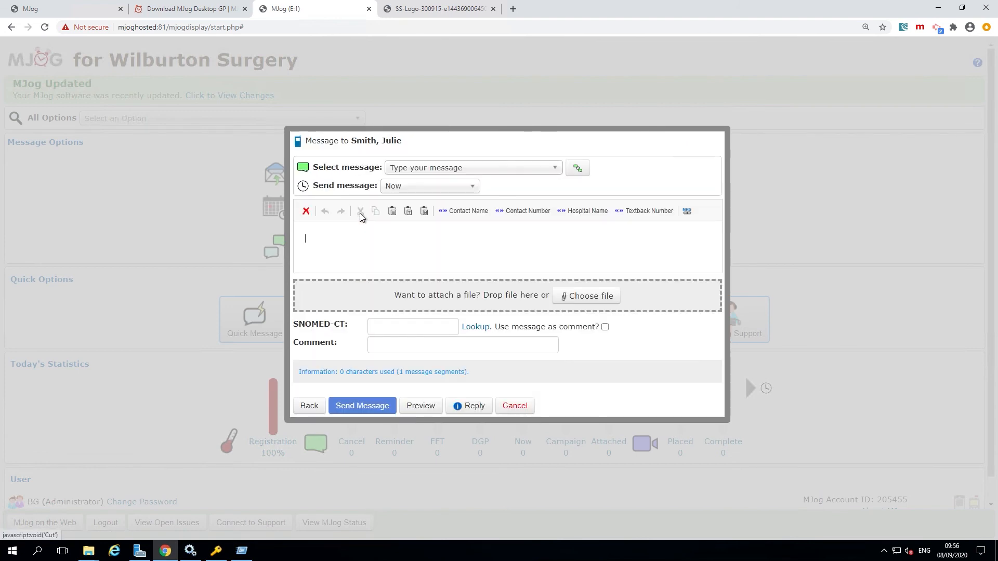
Load the Flu Vac Demo - individual invitation template into the quick message, check its text and cancel the message.
left_click(509, 175)
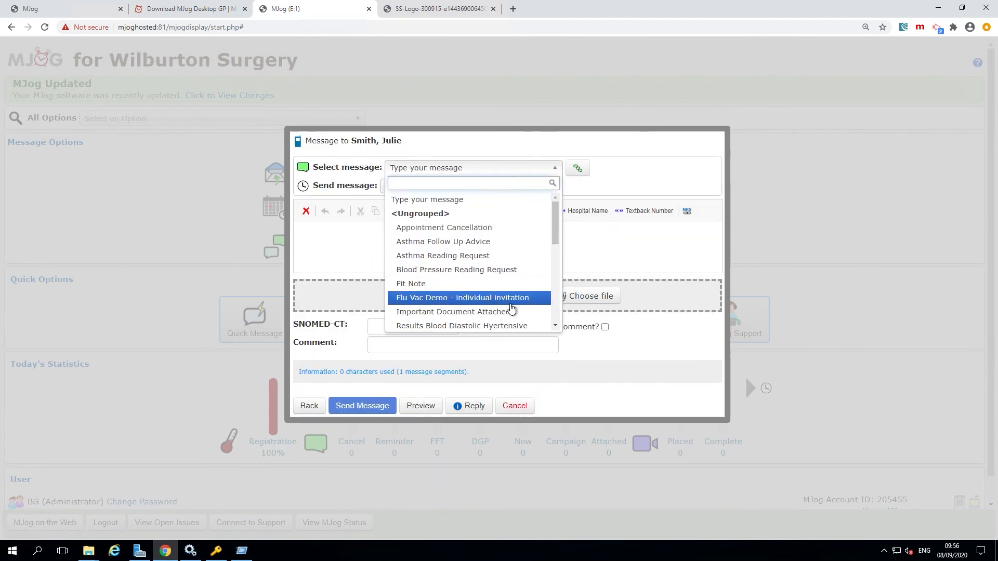
left_click(464, 304)
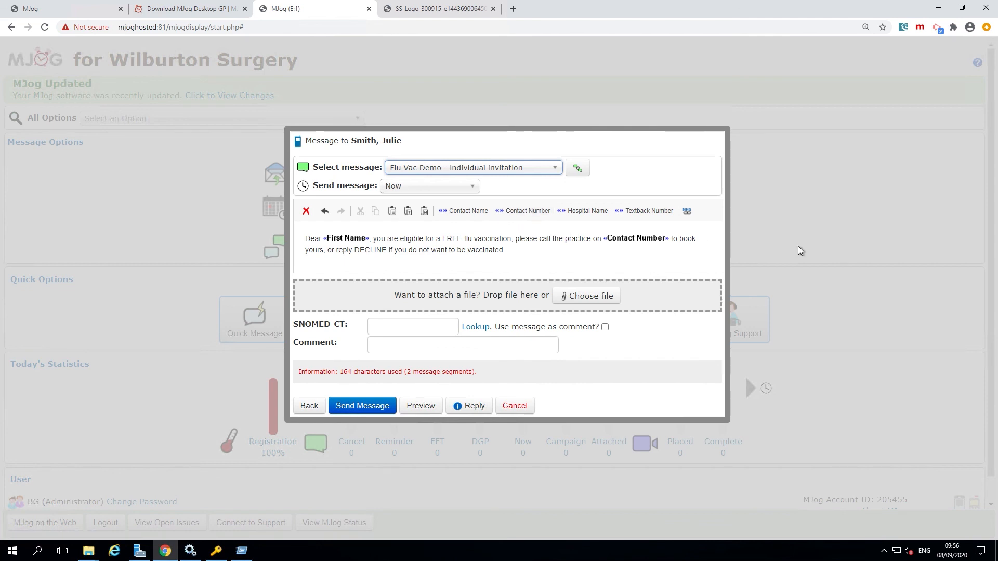
left_click(515, 405)
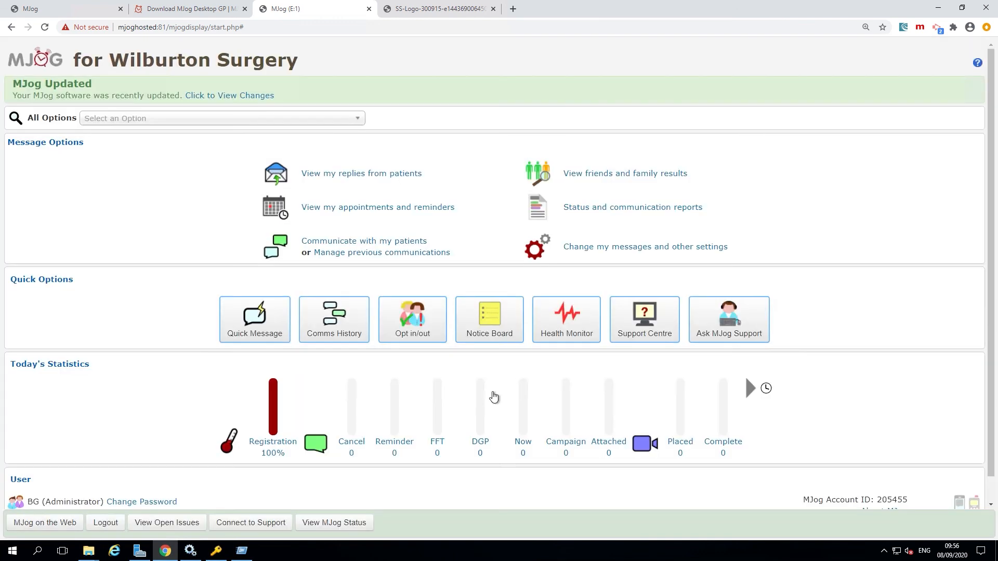
Start a health campaign message from the Flu Vac Demo template, keeping smart and text delivery with the Normal + Messenger fallback.
left_click_drag(428, 241, 302, 244)
left_click(348, 243)
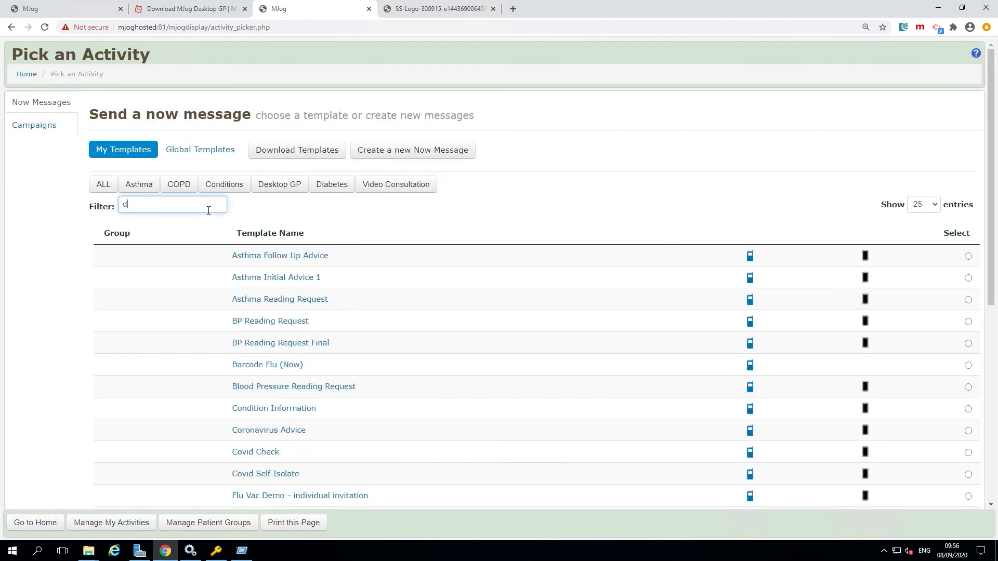
type("demo")
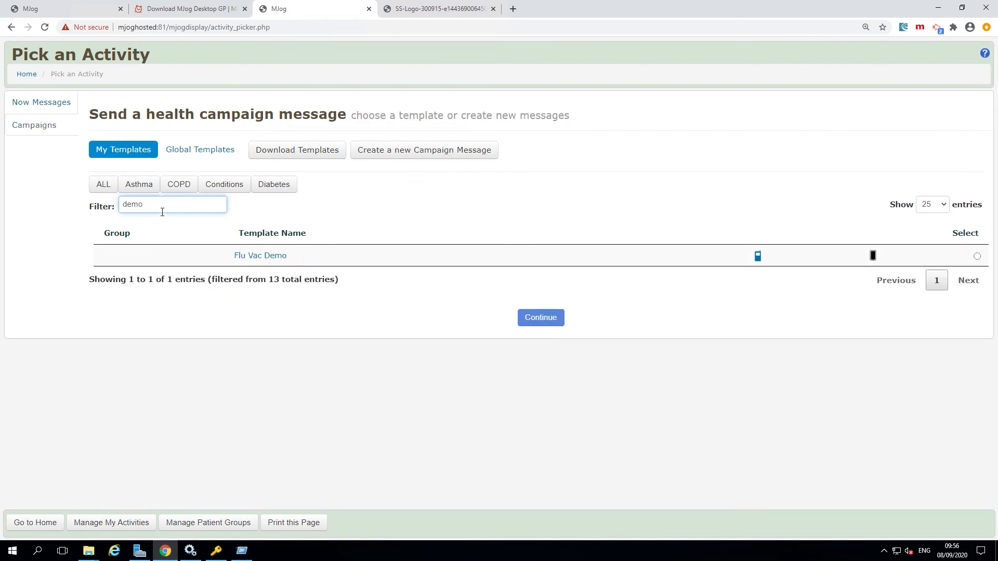
left_click(260, 257)
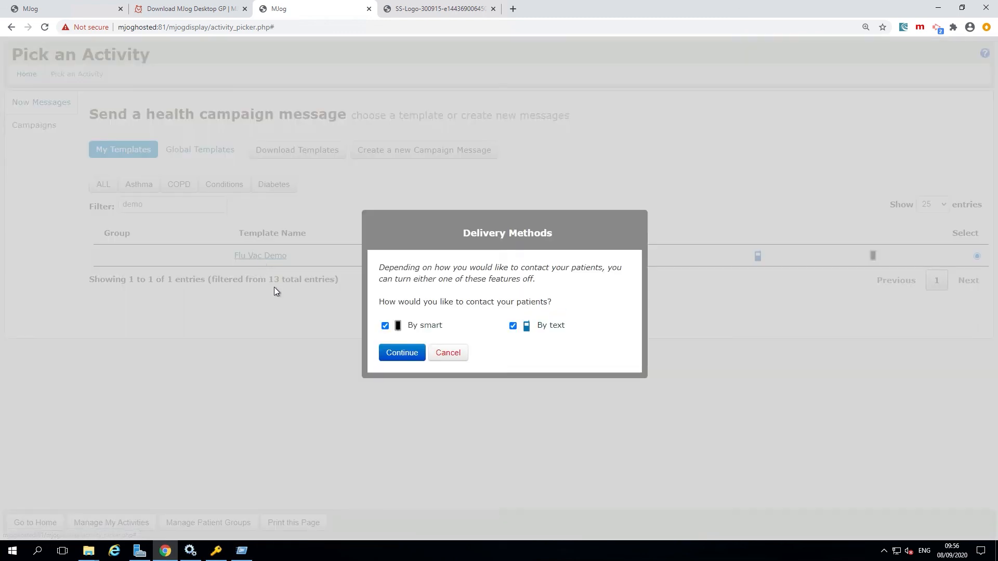
left_click(403, 354)
left_click(414, 413)
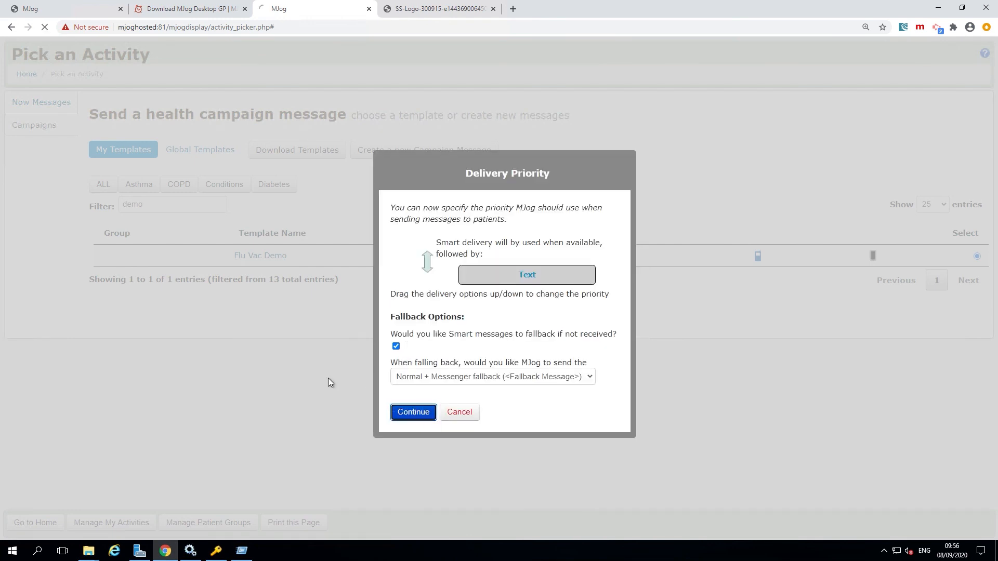